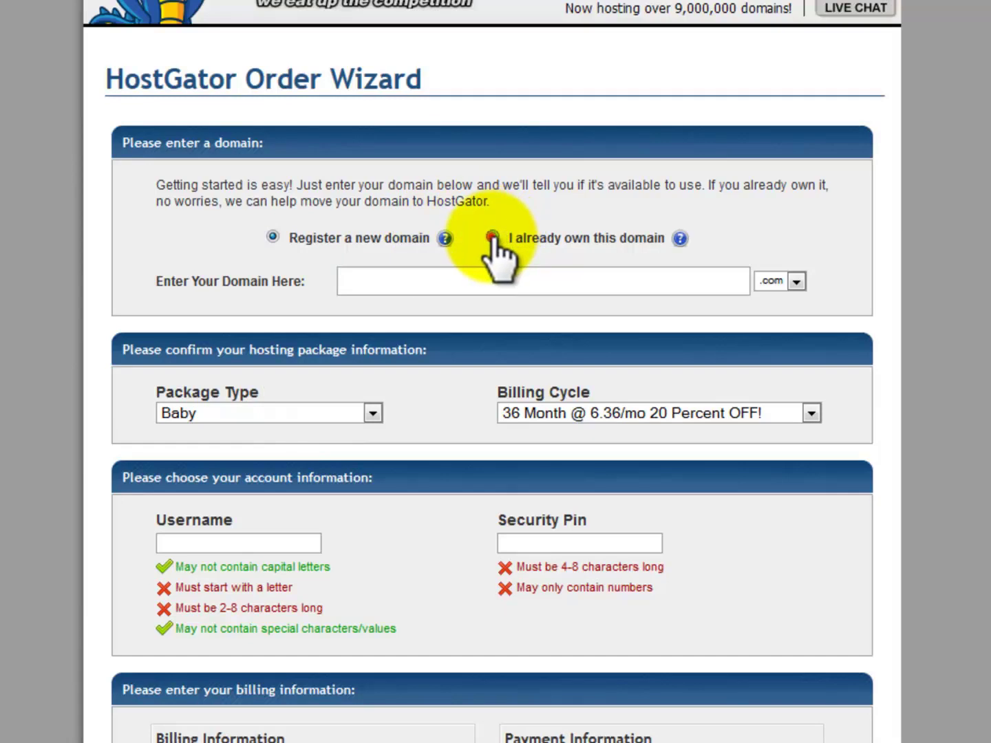
Choose 'I already own this domain' in the Order Wizard and place the cursor in the domain field.
{"action": "left_click", "coordinate": [492, 239]}
{"action": "left_click", "coordinate": [526, 279]}
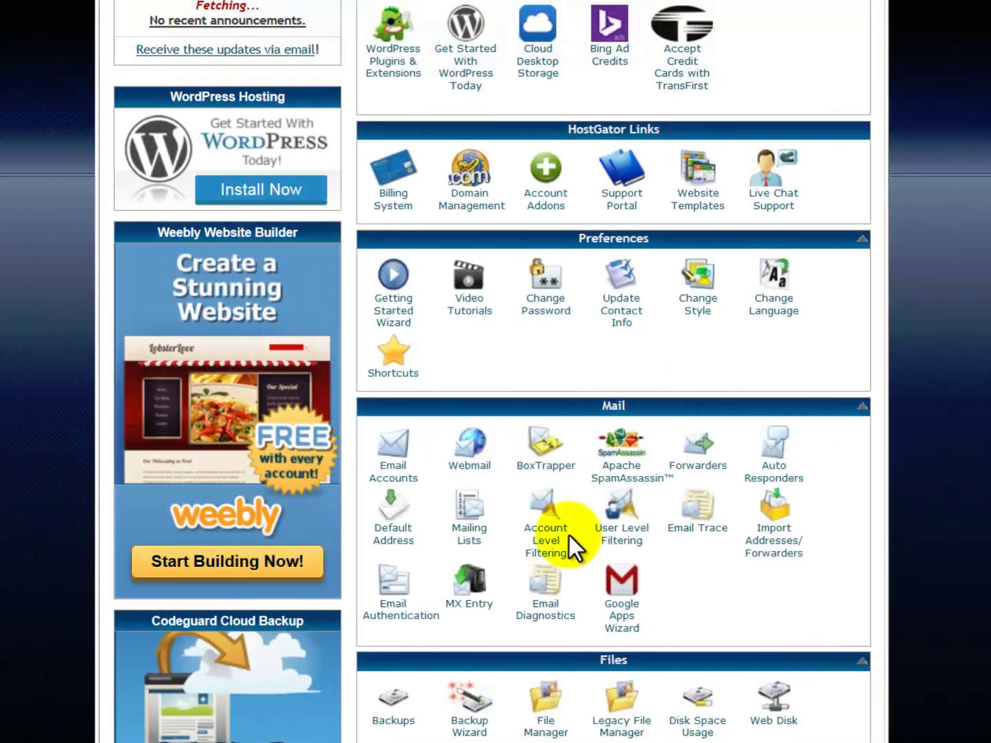
Scroll the cPanel dashboard down to the Files section.
{"action": "scroll", "coordinate": [570, 544], "scroll_direction": "down", "scroll_amount": 2}
{"action": "scroll", "coordinate": [569, 540], "scroll_direction": "down", "scroll_amount": 3}
Open File Manager and browse into public_html/socialmarketingelitetraining.com.
{"action": "left_click", "coordinate": [540, 496]}
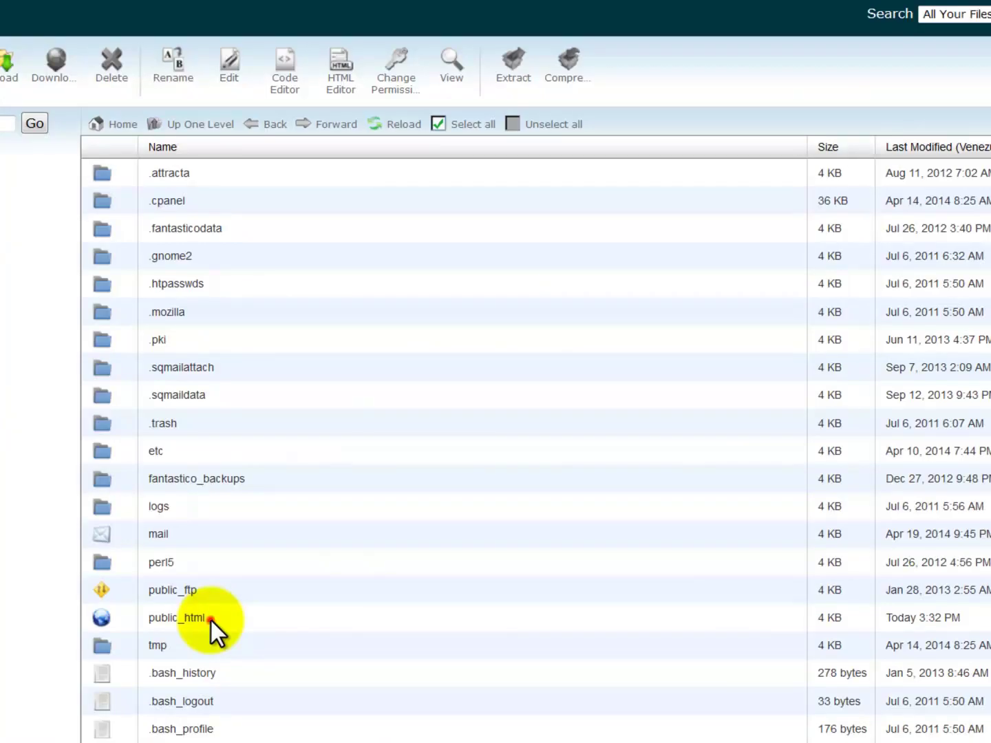
{"action": "double_click", "coordinate": [211, 619]}
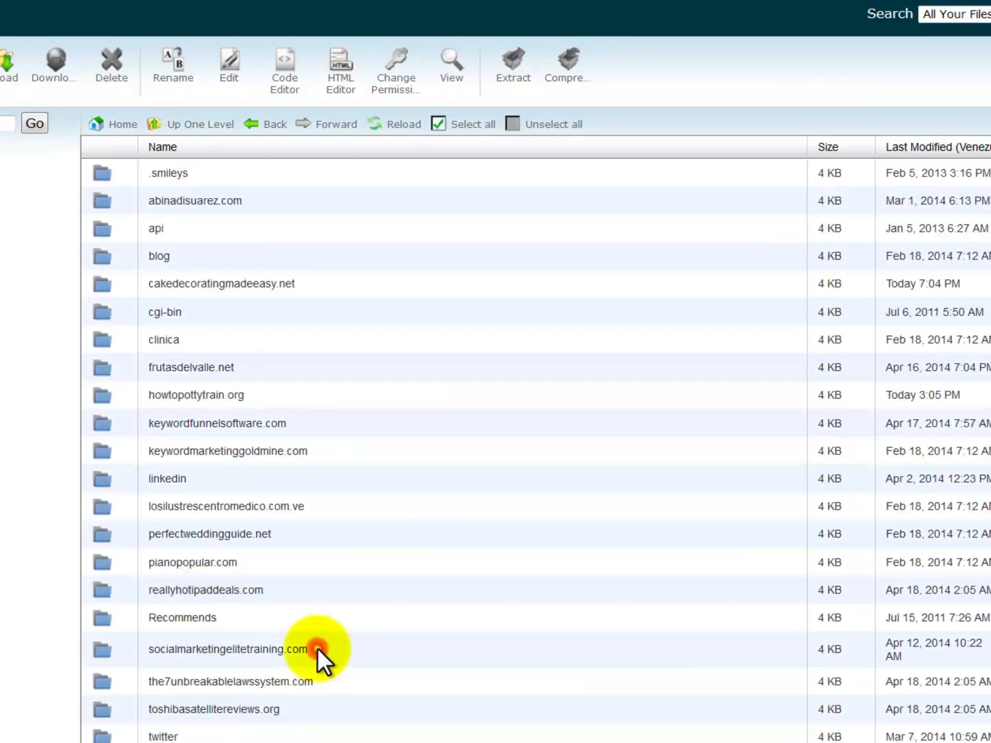
{"action": "double_click", "coordinate": [319, 650]}
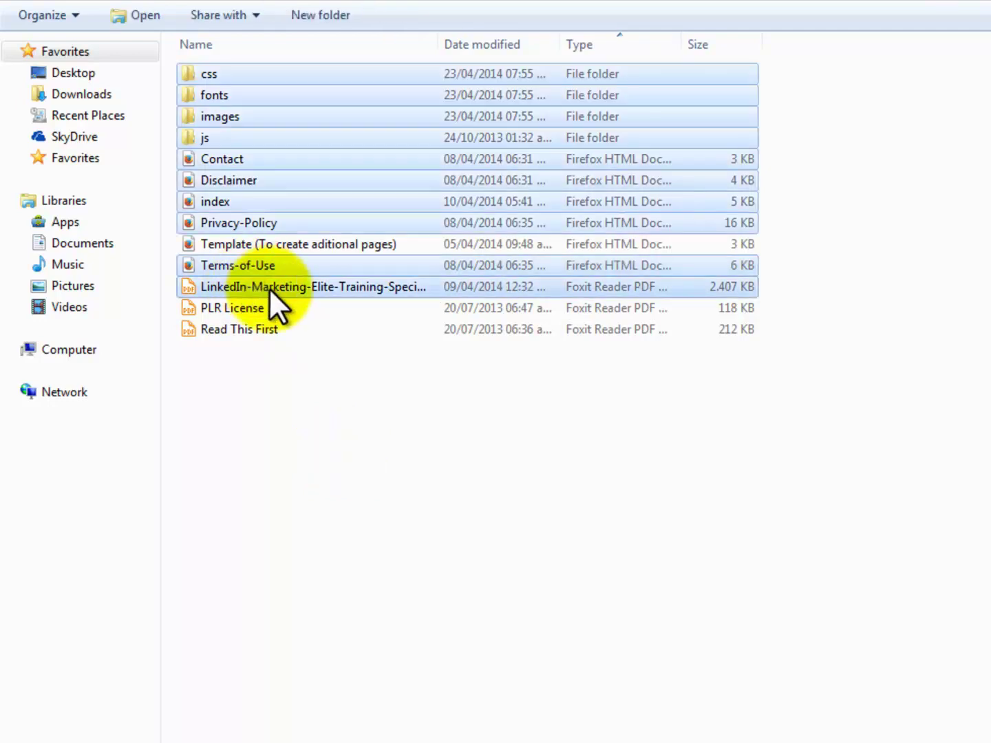
Compress the selected squeeze page files with 7-Zip into an archive named 'Squeeze Page.zip'.
{"action": "right_click", "coordinate": [269, 288]}
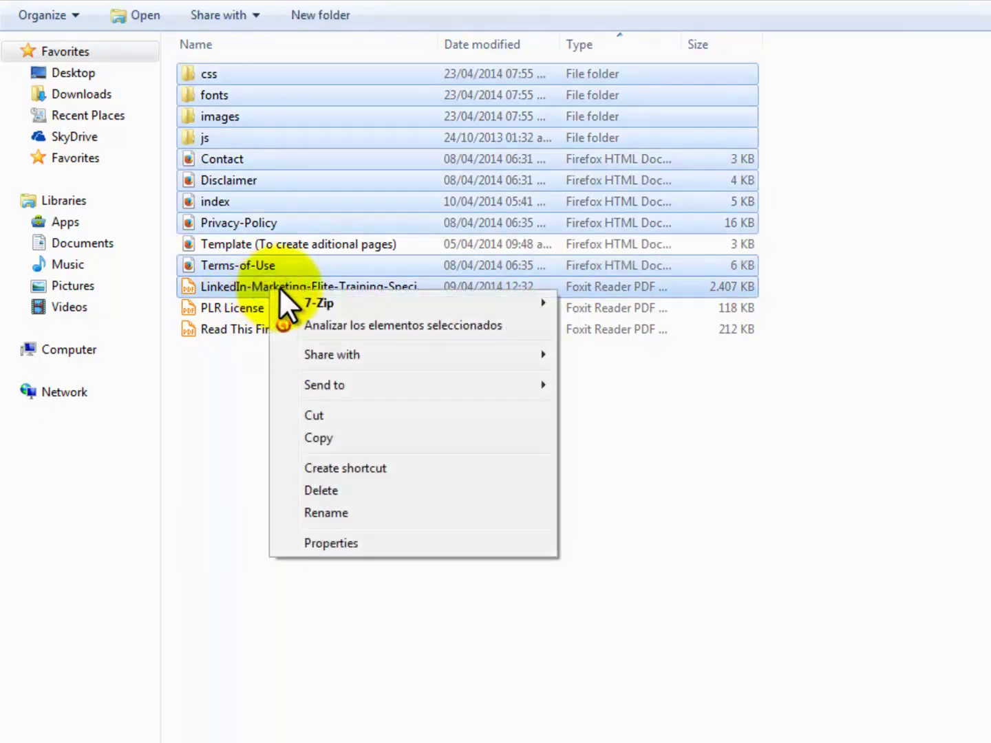
{"action": "mouse_move", "coordinate": [329, 303]}
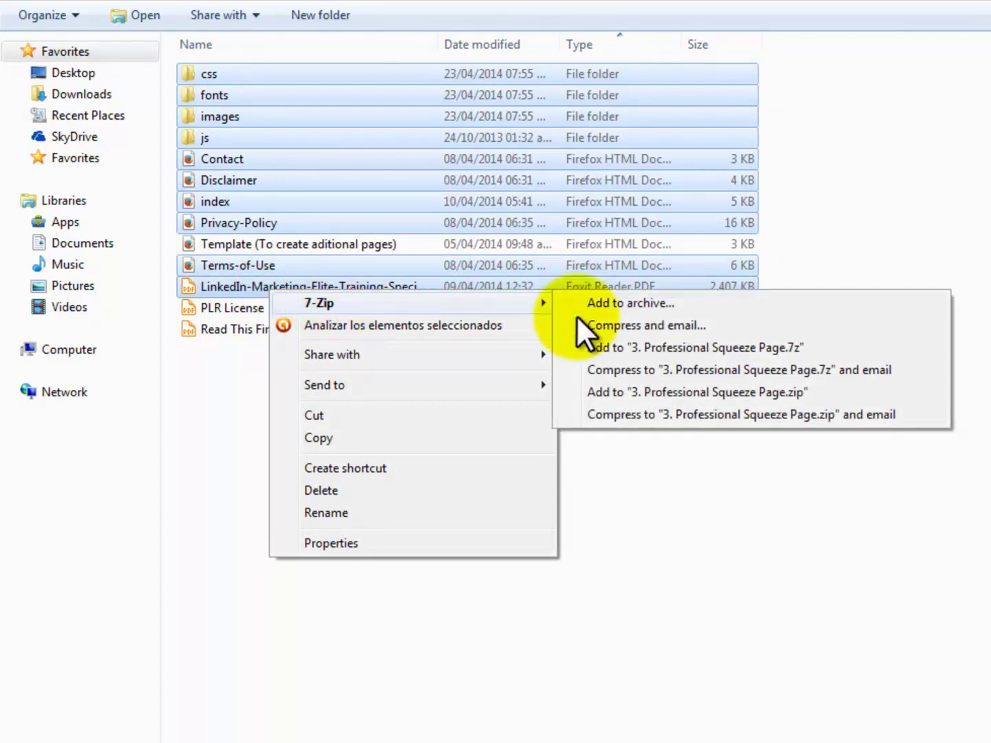
{"action": "left_click", "coordinate": [666, 390]}
{"action": "left_click", "coordinate": [294, 461]}
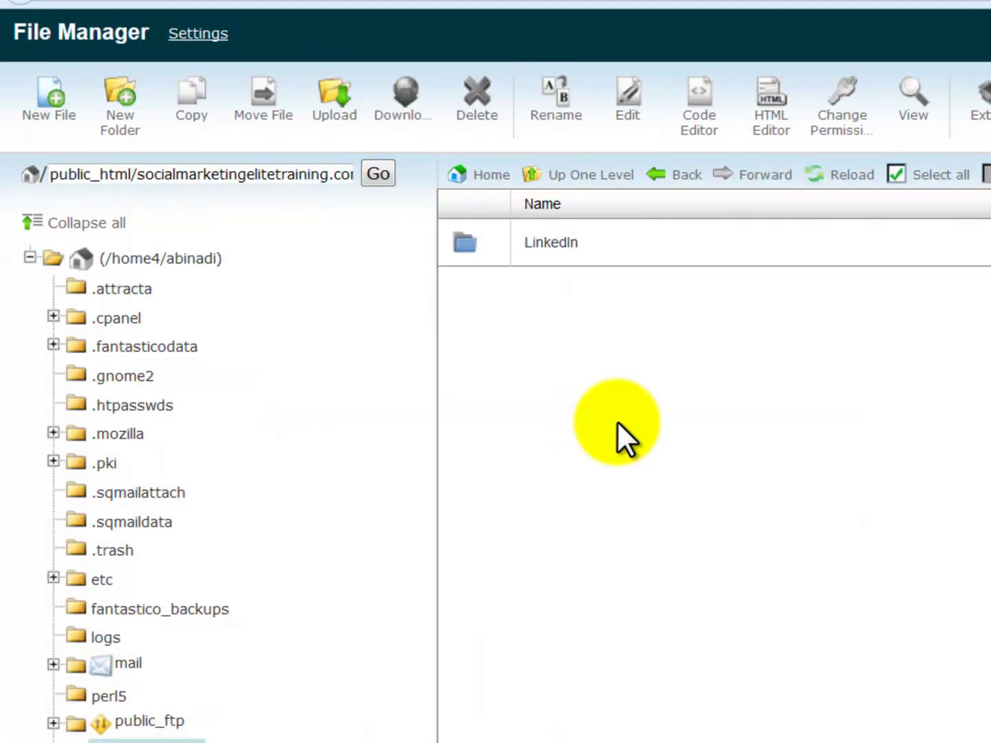
Upload Squeeze Page.zip into the LinkedIn folder and reload the listing.
{"action": "double_click", "coordinate": [660, 253]}
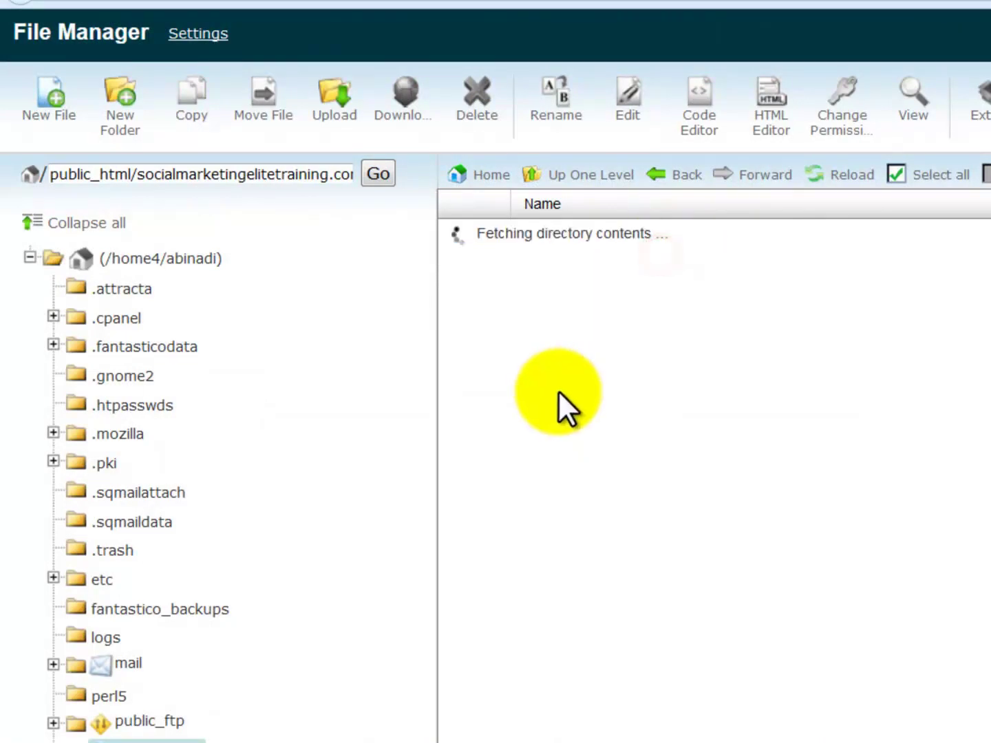
{"action": "left_click", "coordinate": [329, 115]}
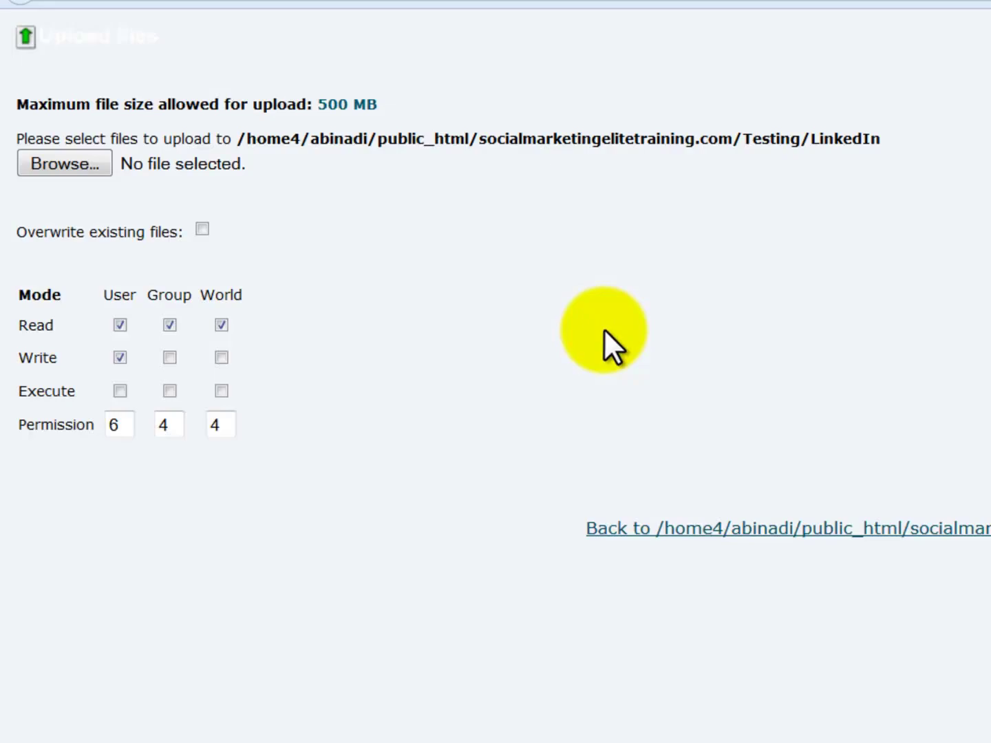
{"action": "left_click", "coordinate": [100, 169]}
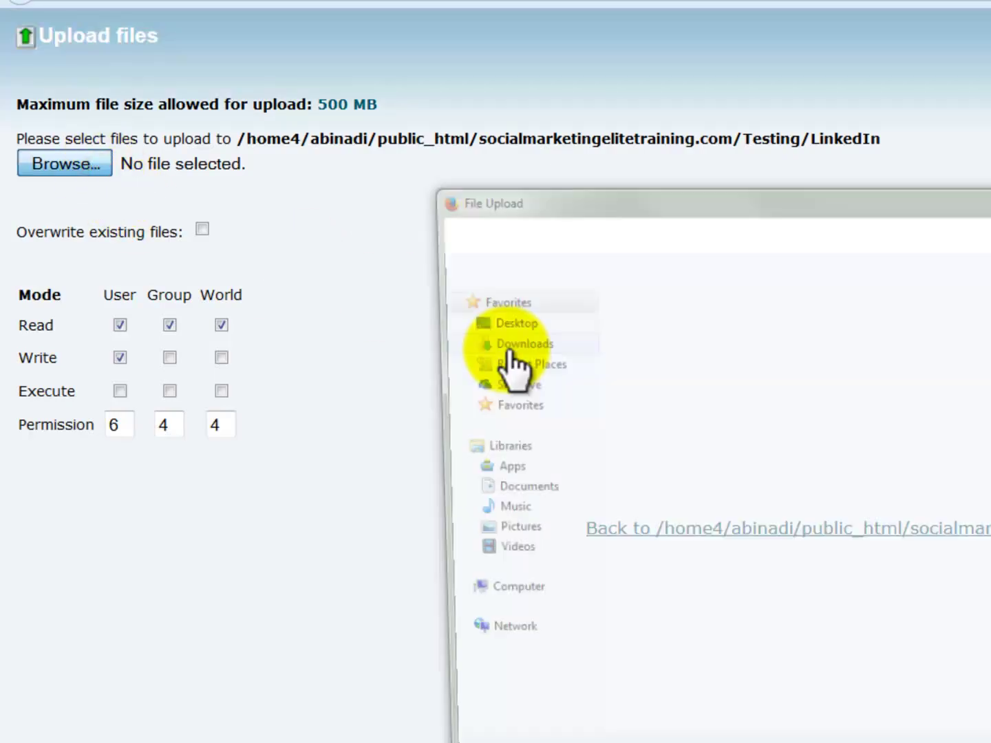
{"action": "double_click", "coordinate": [681, 558]}
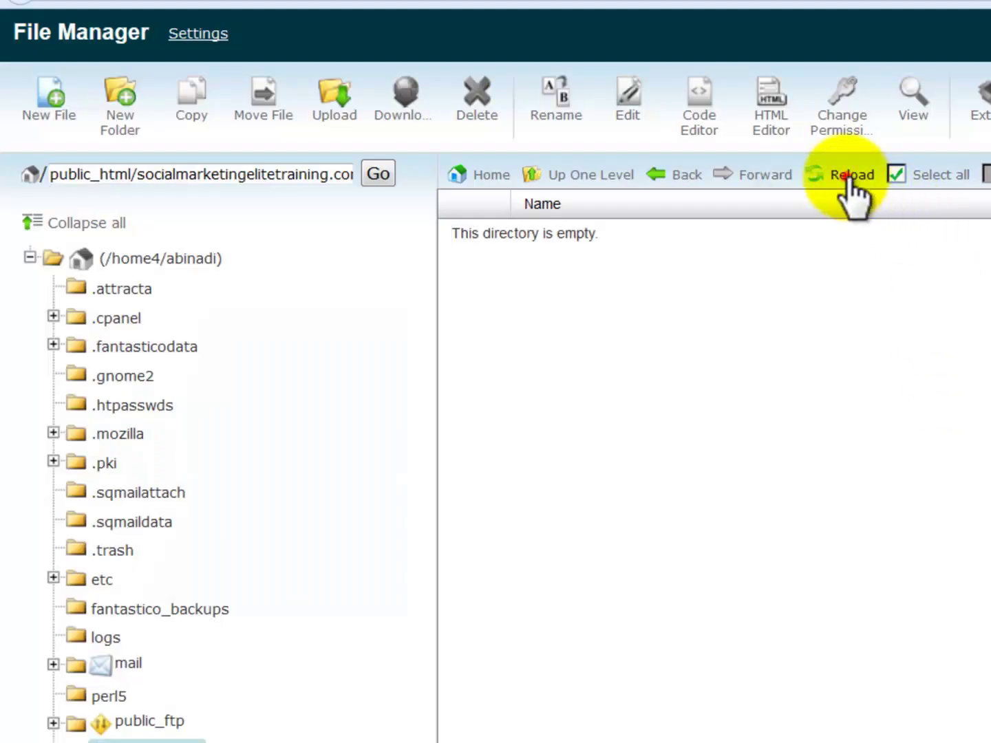
{"action": "left_click", "coordinate": [850, 175]}
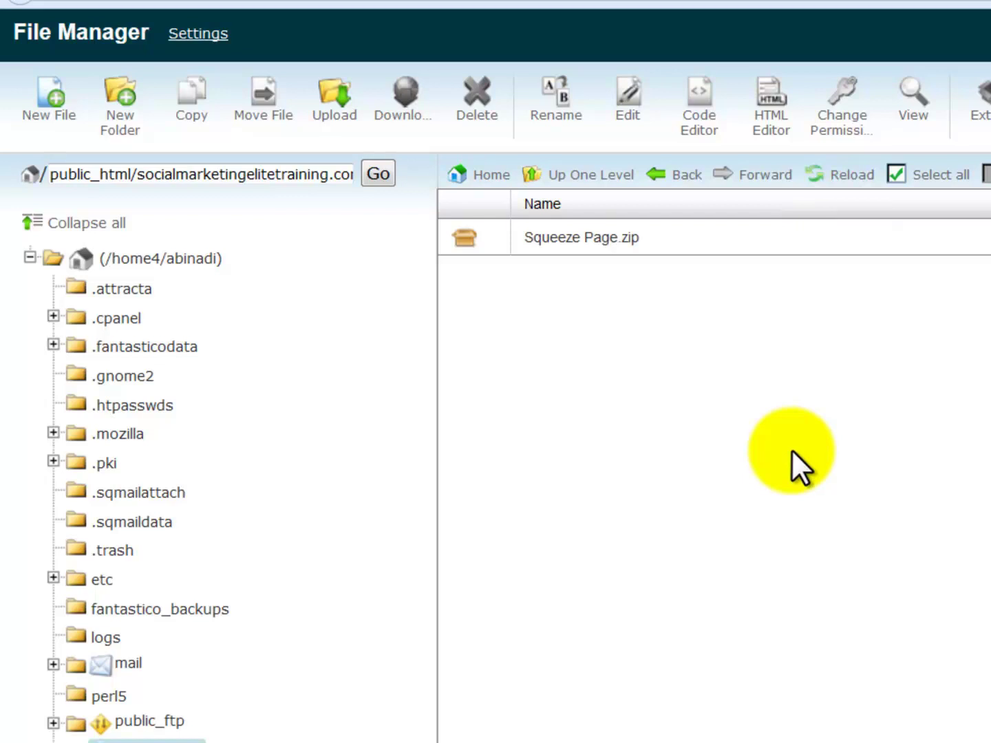
Extract Squeeze Page.zip in place in the LinkedIn folder and reload to show the unpacked files.
{"action": "right_click", "coordinate": [638, 241]}
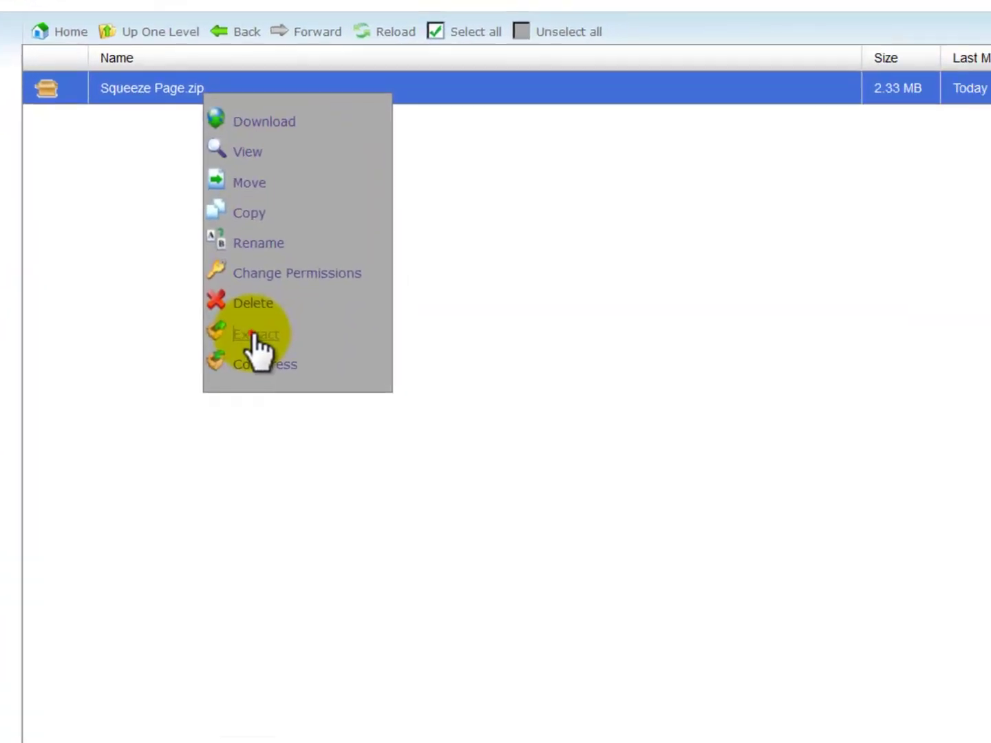
{"action": "left_click", "coordinate": [252, 335]}
{"action": "left_click", "coordinate": [687, 418]}
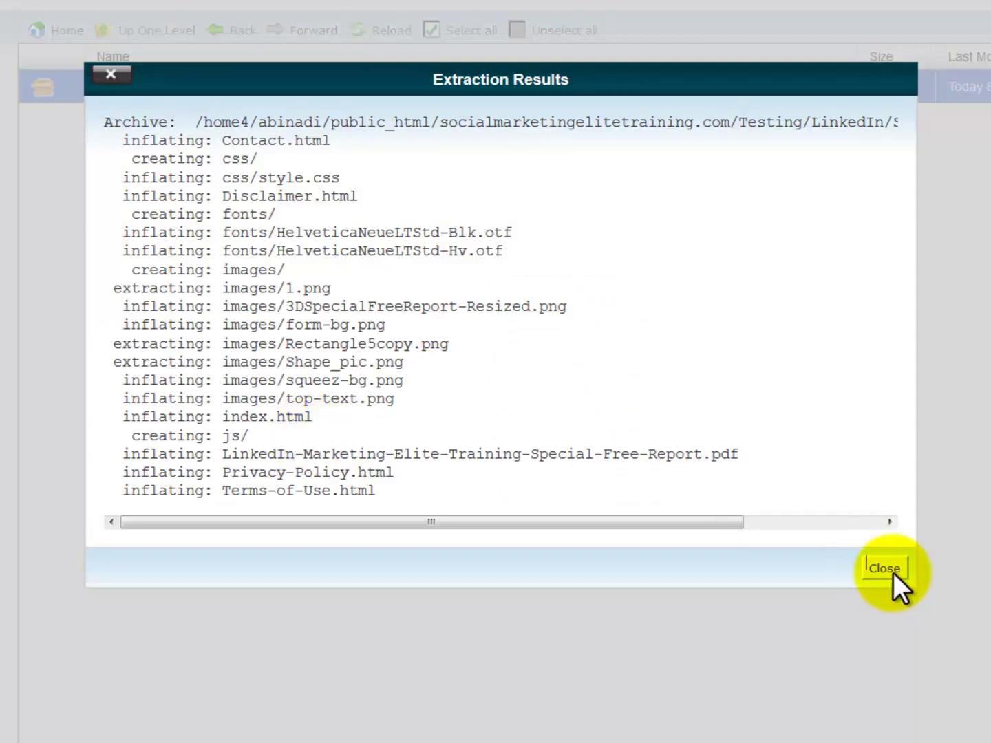
{"action": "left_click", "coordinate": [890, 567]}
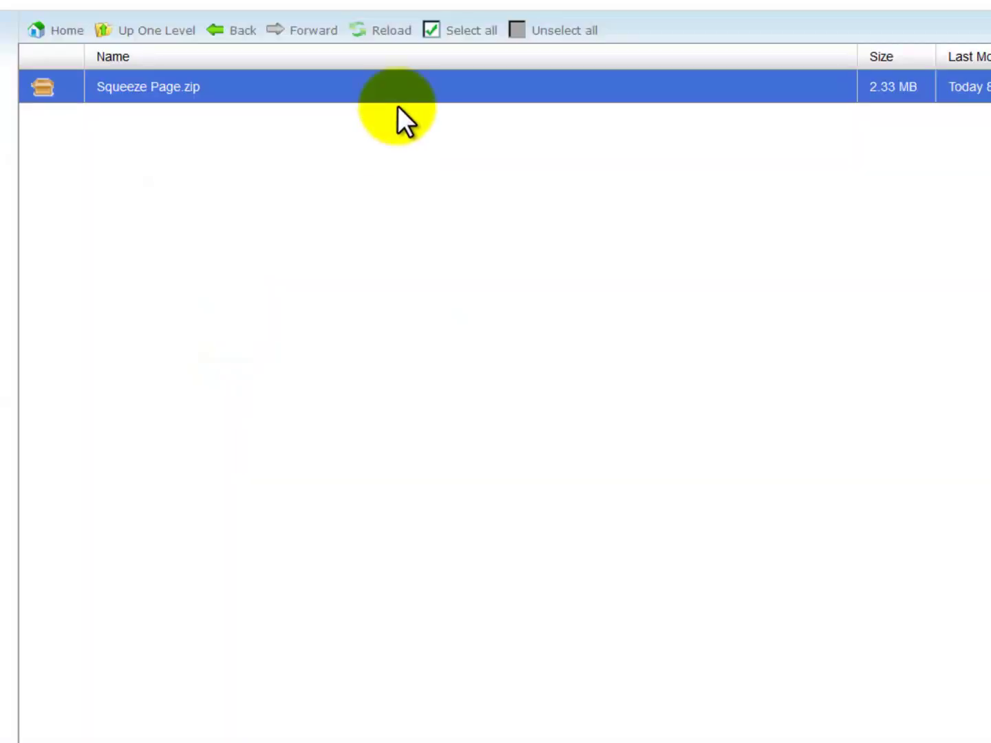
{"action": "left_click", "coordinate": [405, 38]}
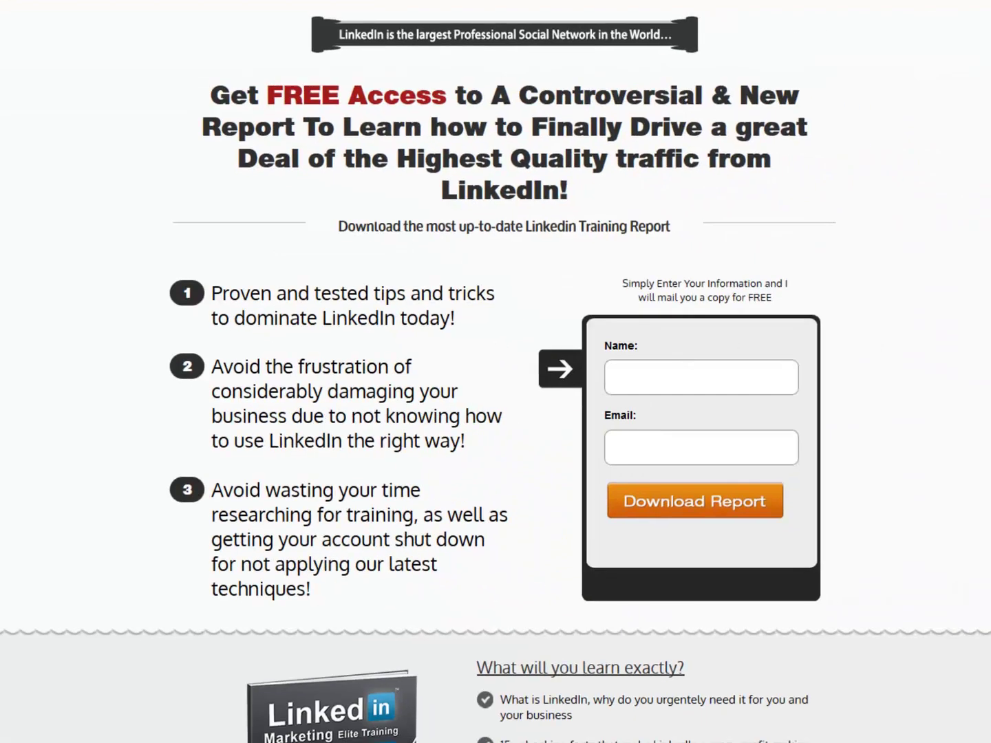
Scroll down the live LinkedIn squeeze page in Firefox and back up to review it.
{"action": "scroll", "coordinate": [496, 372], "scroll_direction": "down", "scroll_amount": 3}
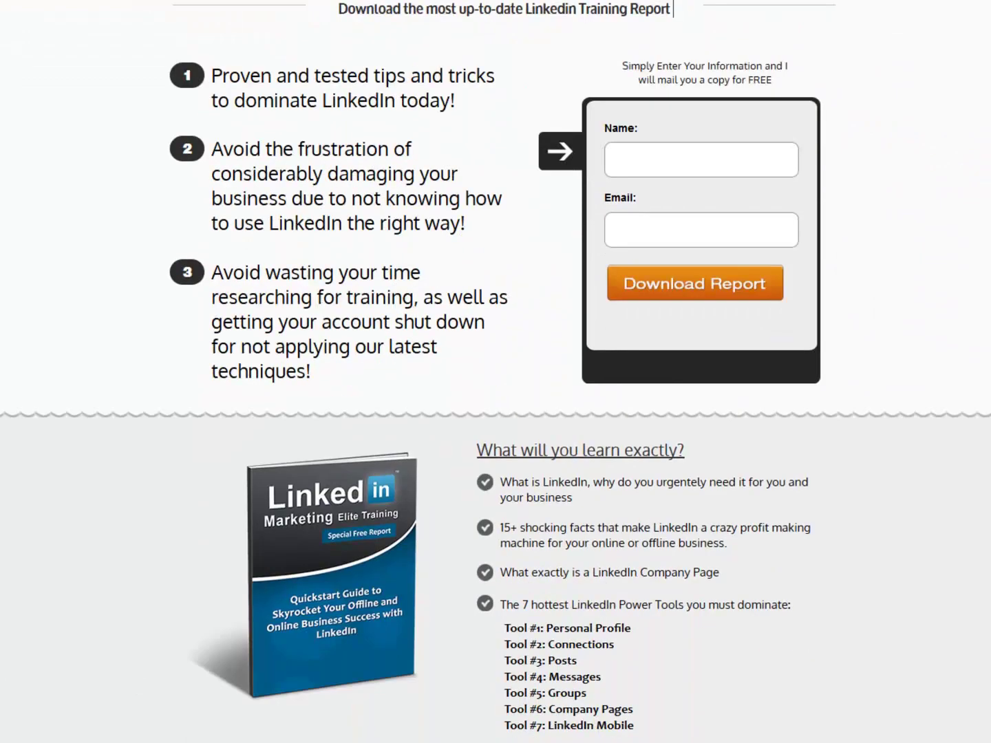
{"action": "scroll", "coordinate": [496, 372], "scroll_direction": "down", "scroll_amount": 3}
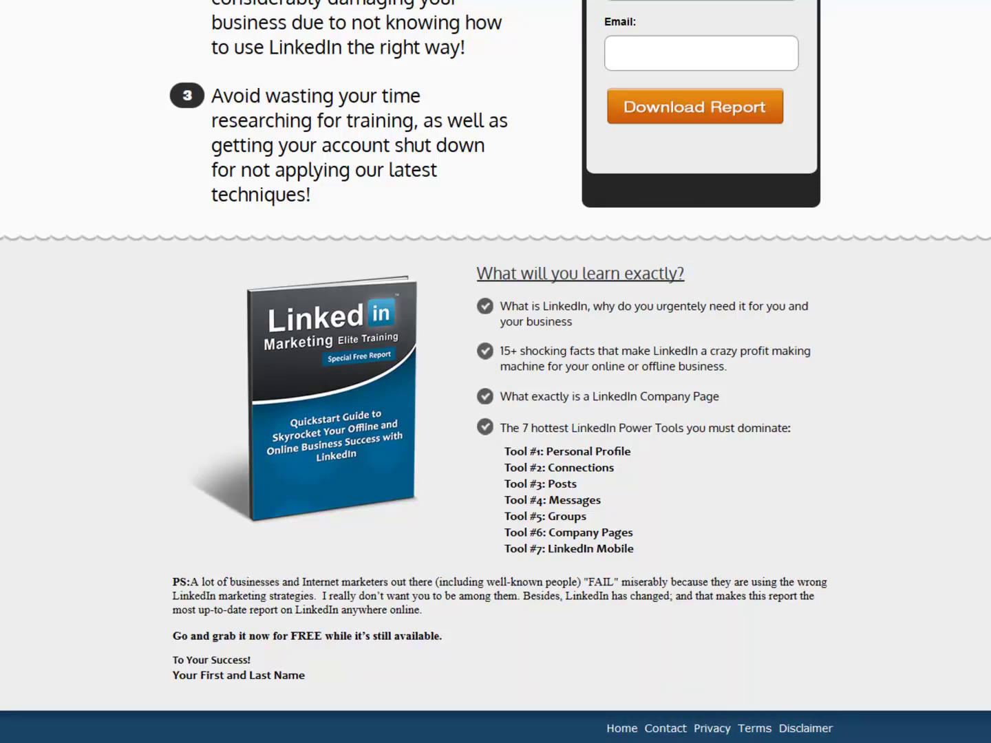
{"action": "scroll", "coordinate": [496, 372], "scroll_direction": "up", "scroll_amount": 6}
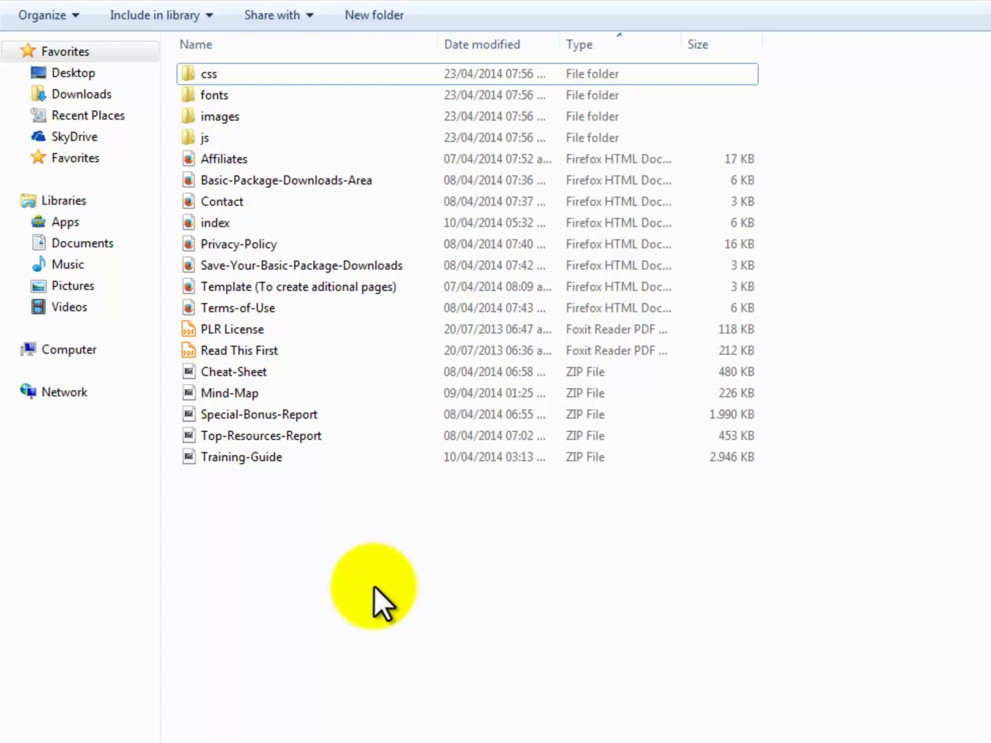
Zip every file except the PLR License and Read This First PDFs as 'Front End Offer.zip'.
{"action": "left_click_drag", "start_coordinate": [253, 510], "coordinate": [261, 70]}
{"action": "left_click", "coordinate": [250, 329], "text": "ctrl"}
{"action": "left_click", "coordinate": [252, 349], "text": "ctrl"}
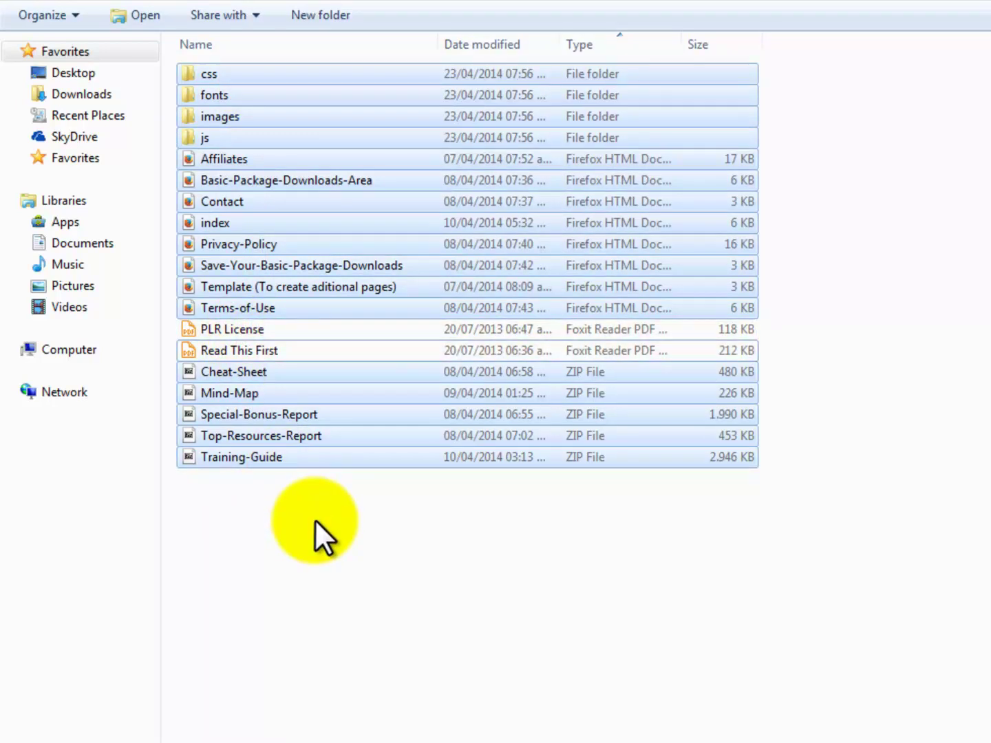
{"action": "right_click", "coordinate": [353, 459]}
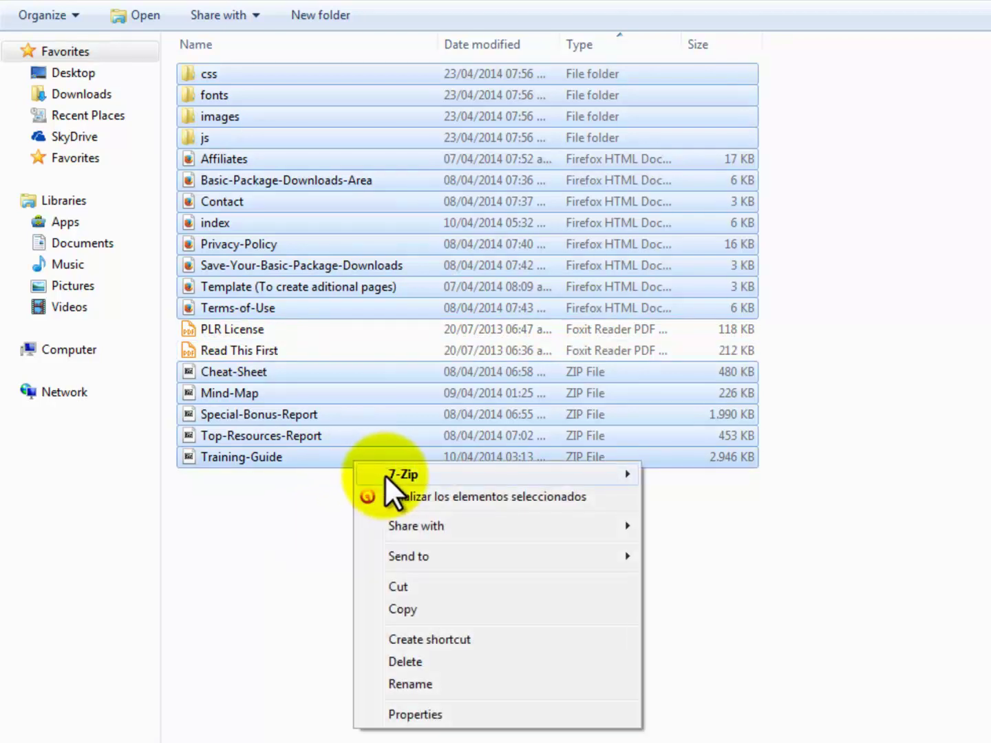
{"action": "mouse_move", "coordinate": [591, 479]}
{"action": "left_click", "coordinate": [812, 652]}
{"action": "type", "text": "Offer"}
{"action": "key", "text": "ctrl+Left"}
{"action": "key", "text": "ctrl+Left"}
{"action": "key", "text": "ctrl+Left"}
{"action": "key", "text": "BackSpace"}
{"action": "key", "text": "BackSpace"}
{"action": "key", "text": "BackSpace"}
{"action": "left_click", "coordinate": [377, 573]}
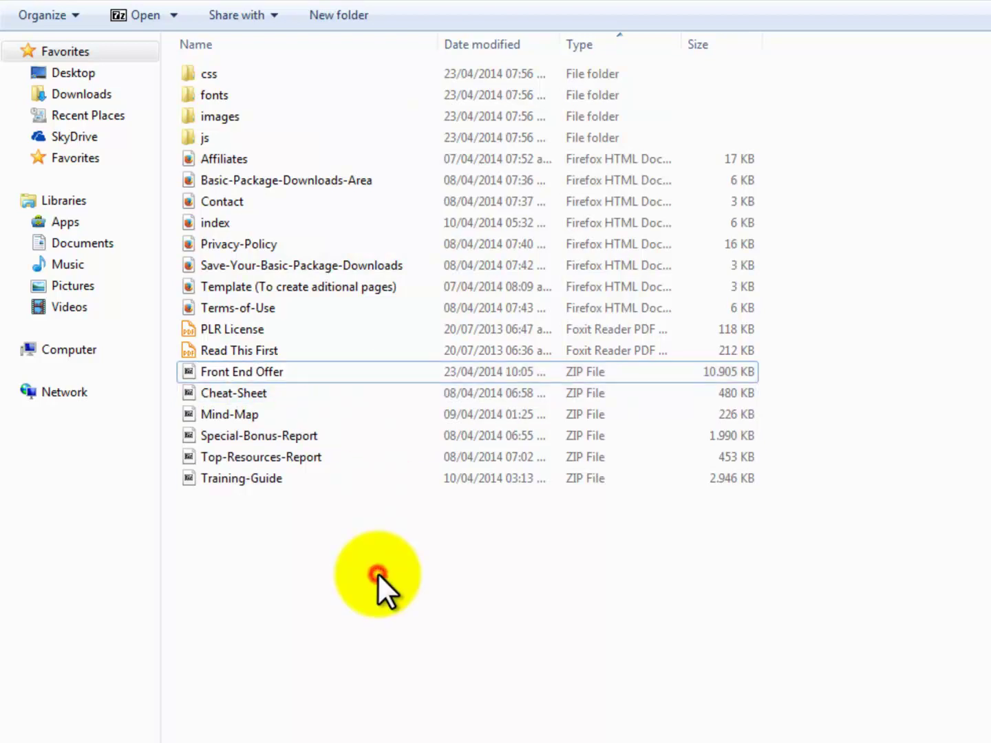
{"action": "left_click", "coordinate": [270, 391]}
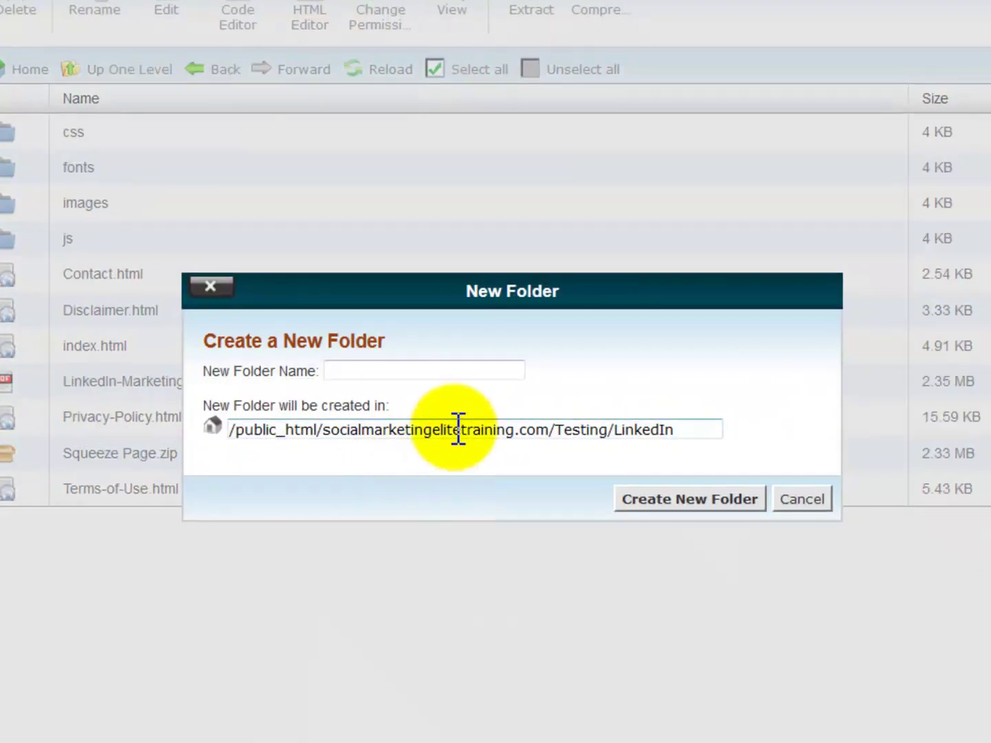
Create a folder named 'Basic' inside LinkedIn and open it.
{"action": "type", "text": "Basic"}
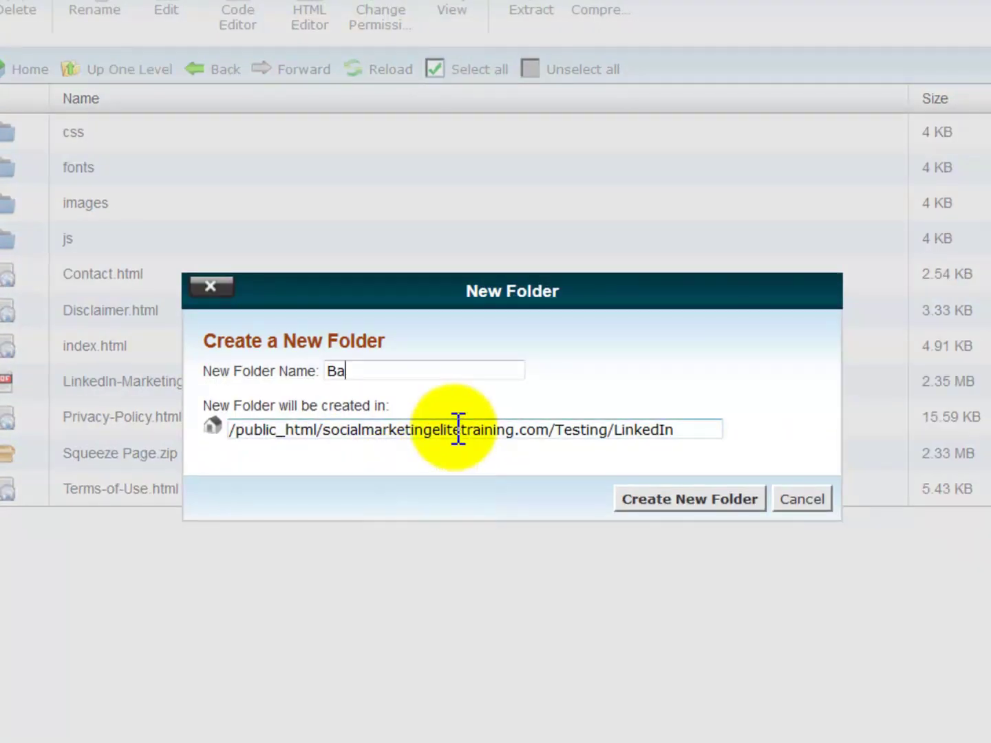
{"action": "left_click", "coordinate": [723, 499]}
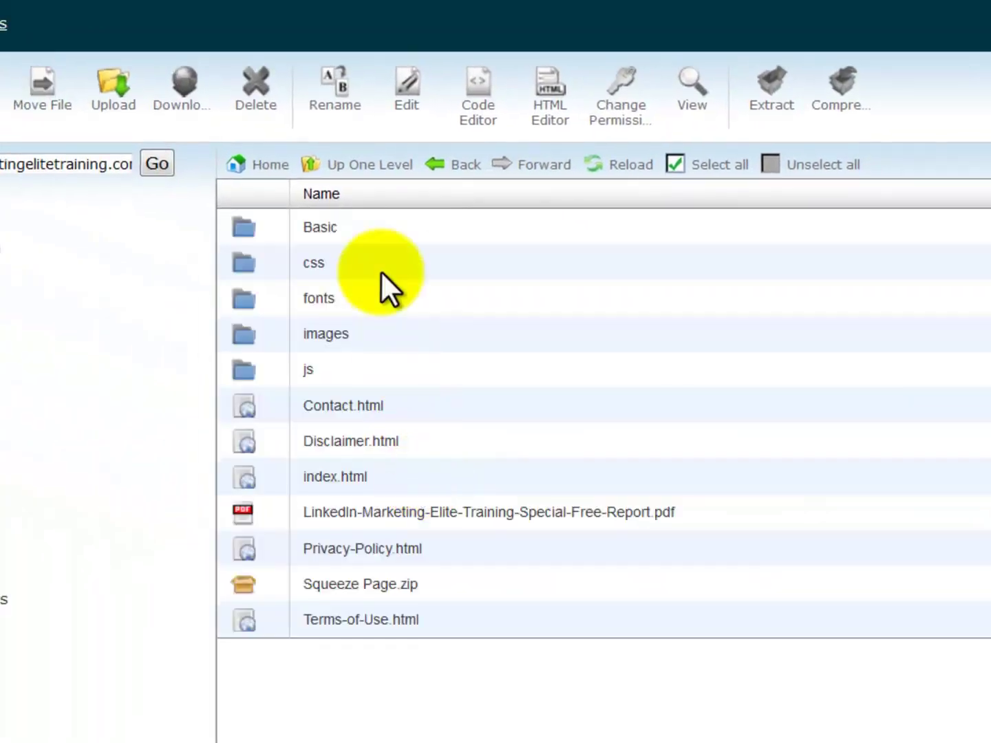
{"action": "left_click", "coordinate": [202, 166]}
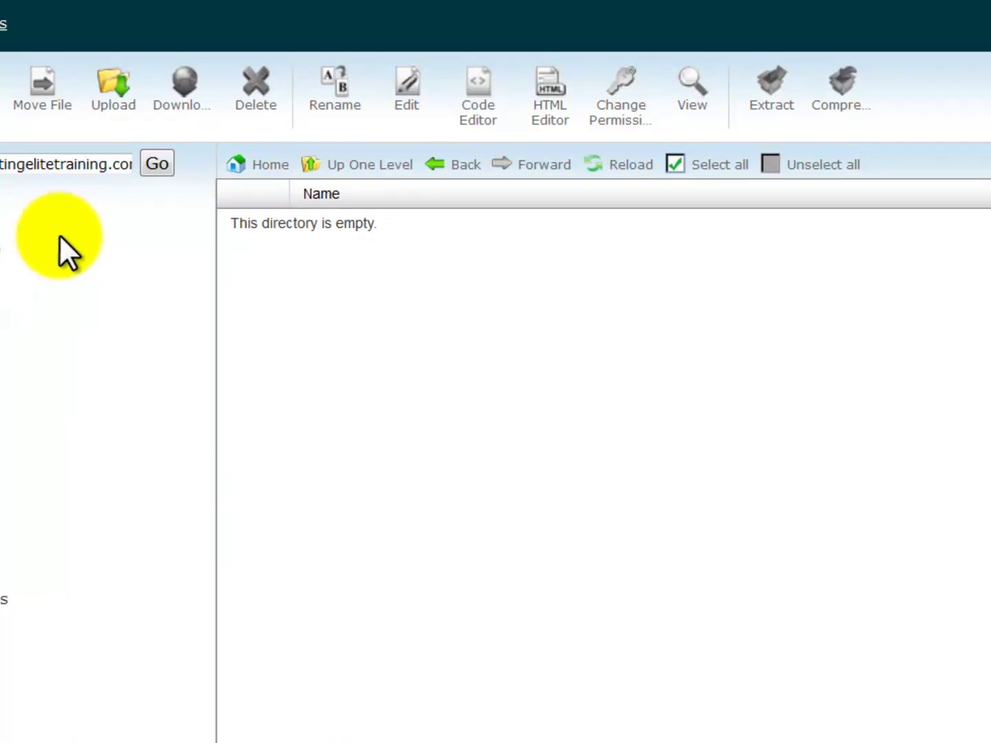
Upload Front End Offer.zip into the Basic folder and reload the listing.
{"action": "left_click", "coordinate": [114, 103]}
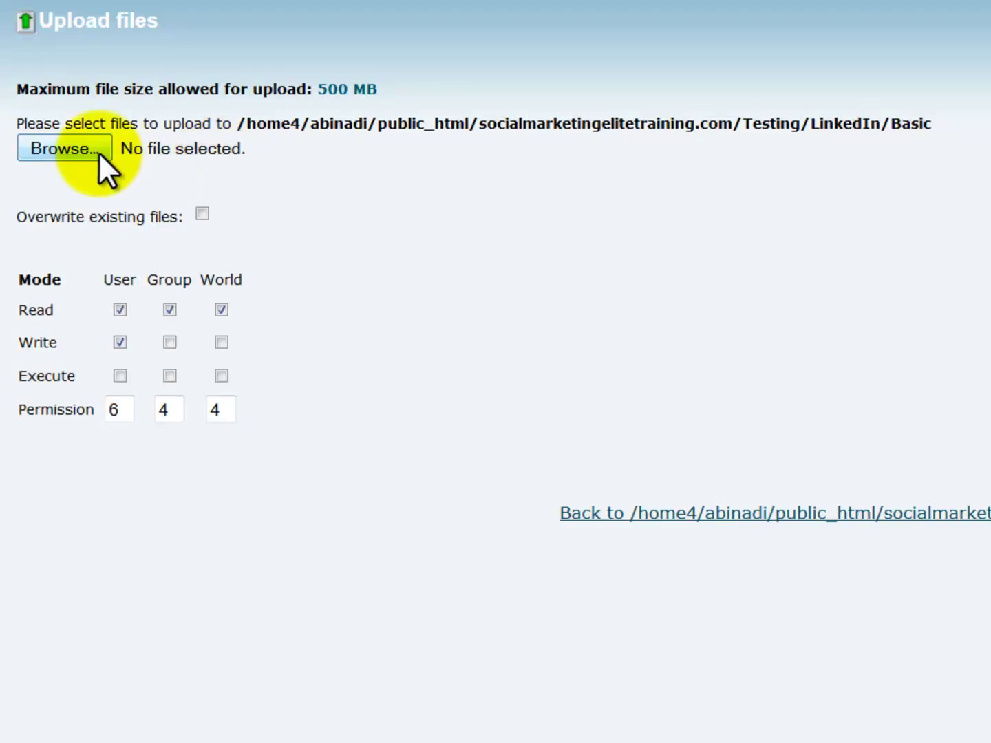
{"action": "left_click", "coordinate": [90, 150]}
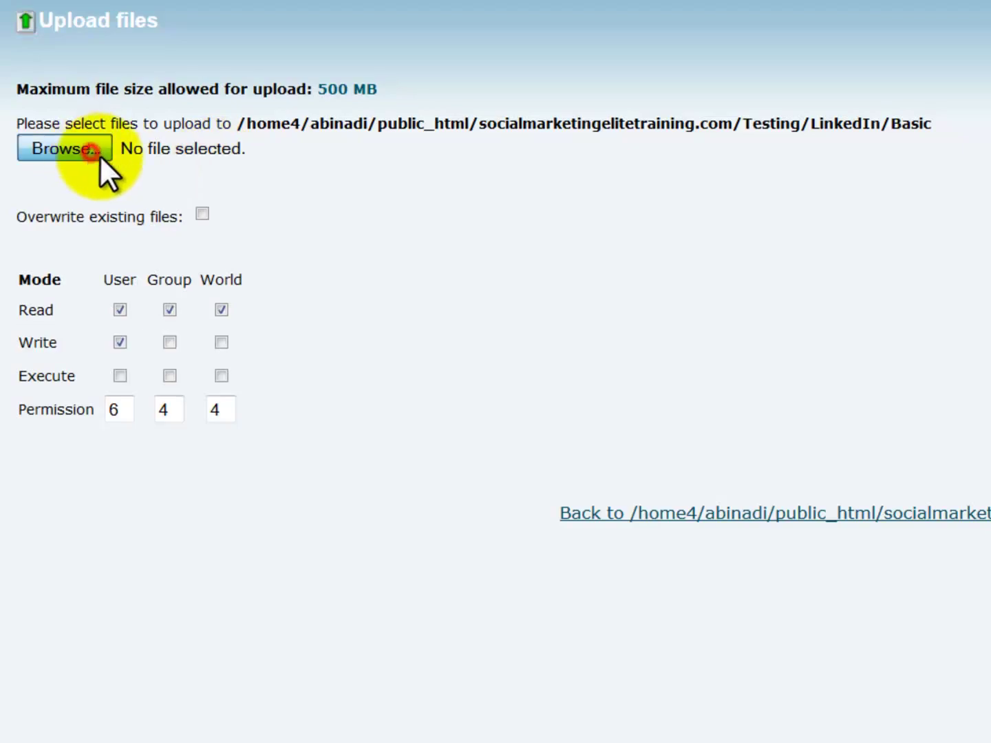
{"action": "double_click", "coordinate": [668, 475]}
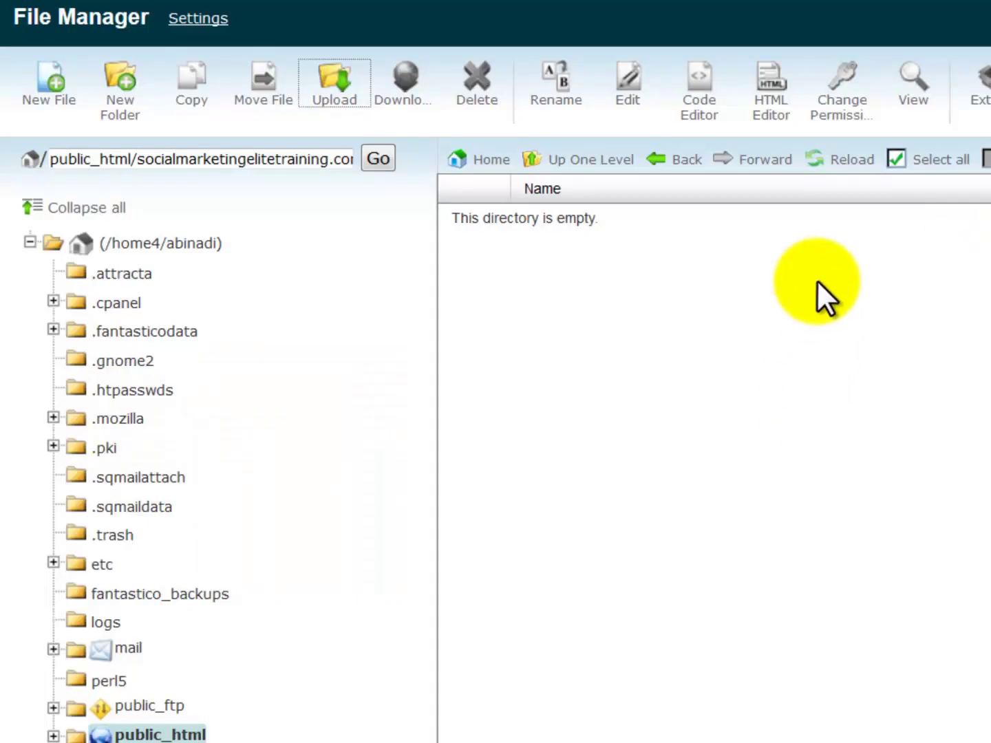
{"action": "left_click", "coordinate": [852, 160]}
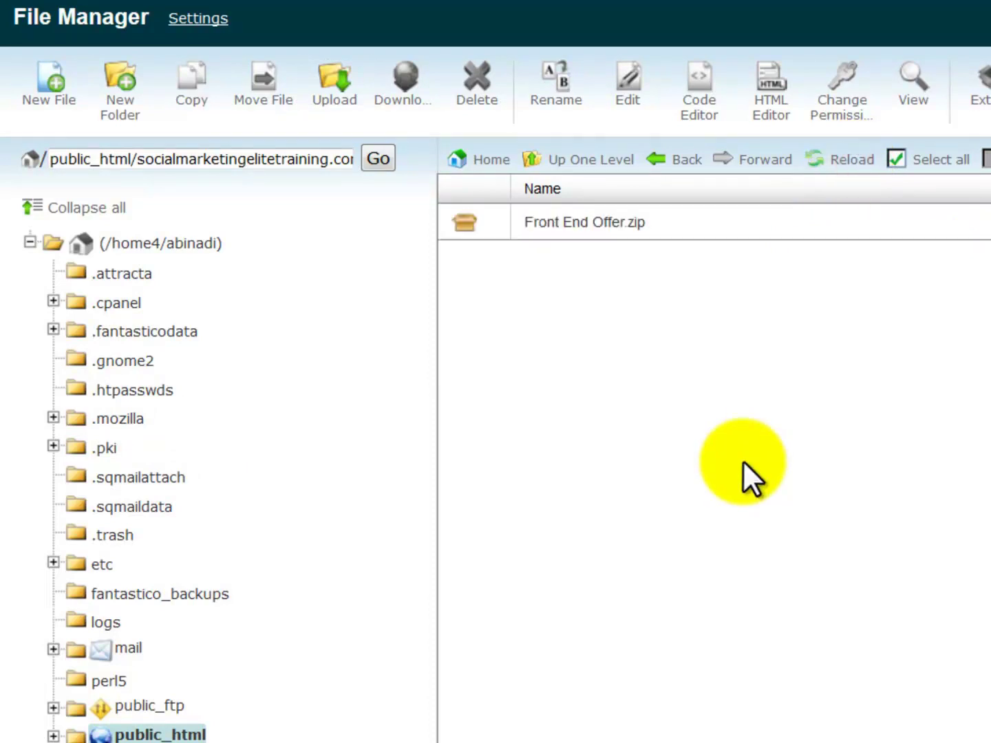
Extract Front End Offer.zip into the Basic folder and reload the listing to show its files.
{"action": "right_click", "coordinate": [641, 225]}
{"action": "left_click", "coordinate": [702, 493]}
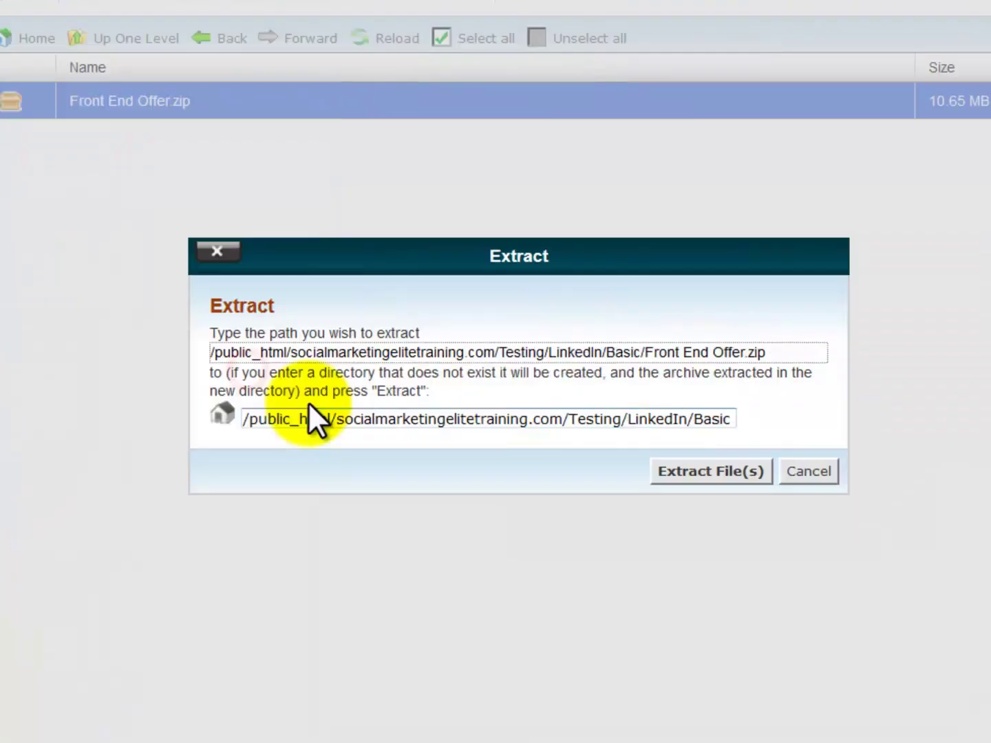
{"action": "left_click", "coordinate": [706, 472]}
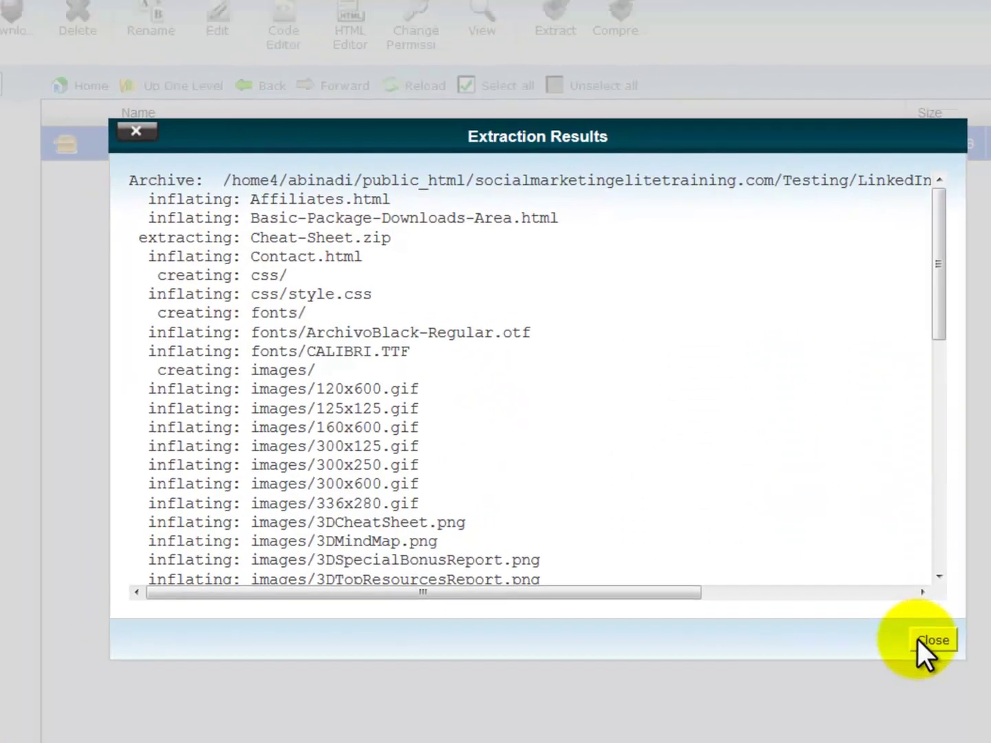
{"action": "left_click", "coordinate": [918, 639]}
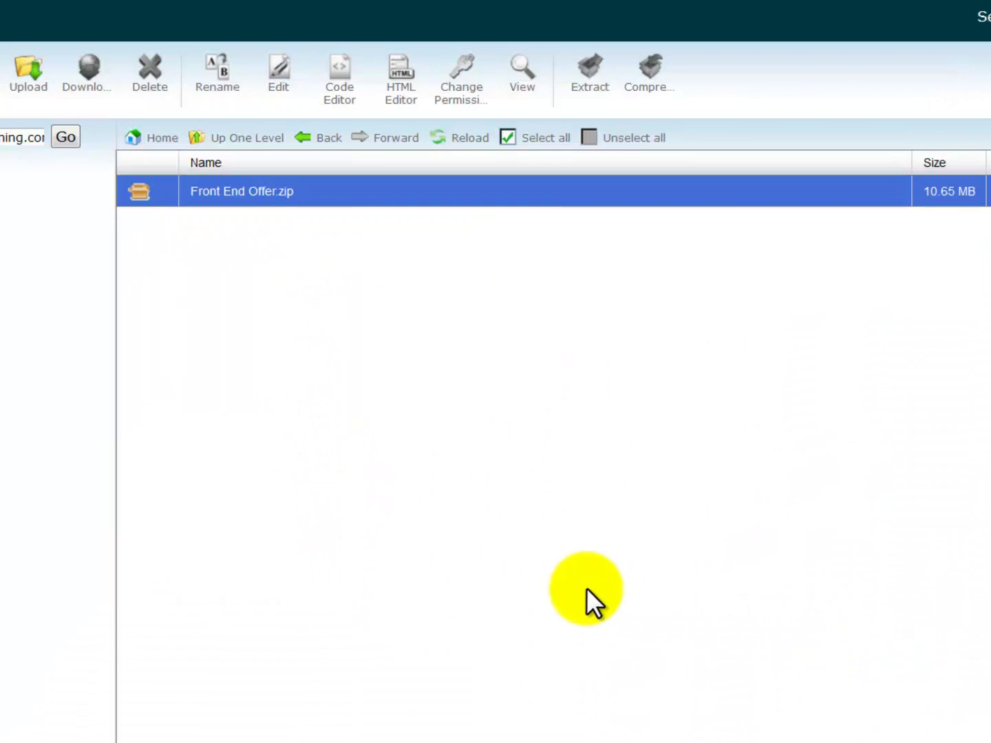
{"action": "left_click", "coordinate": [426, 85]}
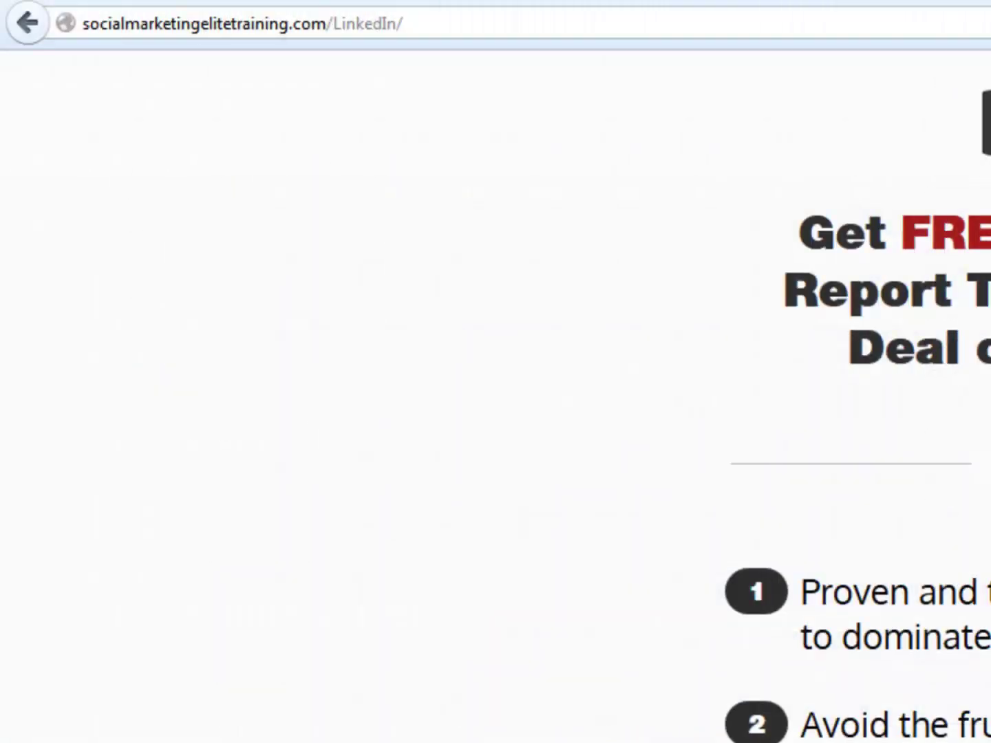
Place the cursor at the end of the socialmarketingelitetraining.com/LinkedIn/ address in Firefox.
{"action": "left_click", "coordinate": [509, 27]}
{"action": "left_click", "coordinate": [544, 21]}
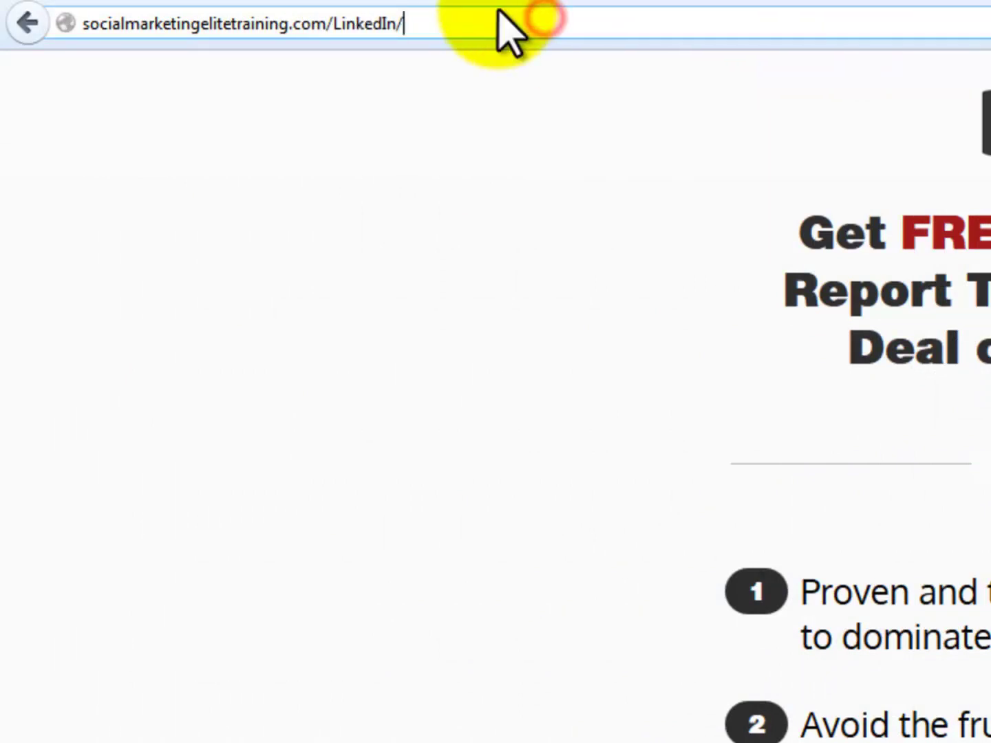
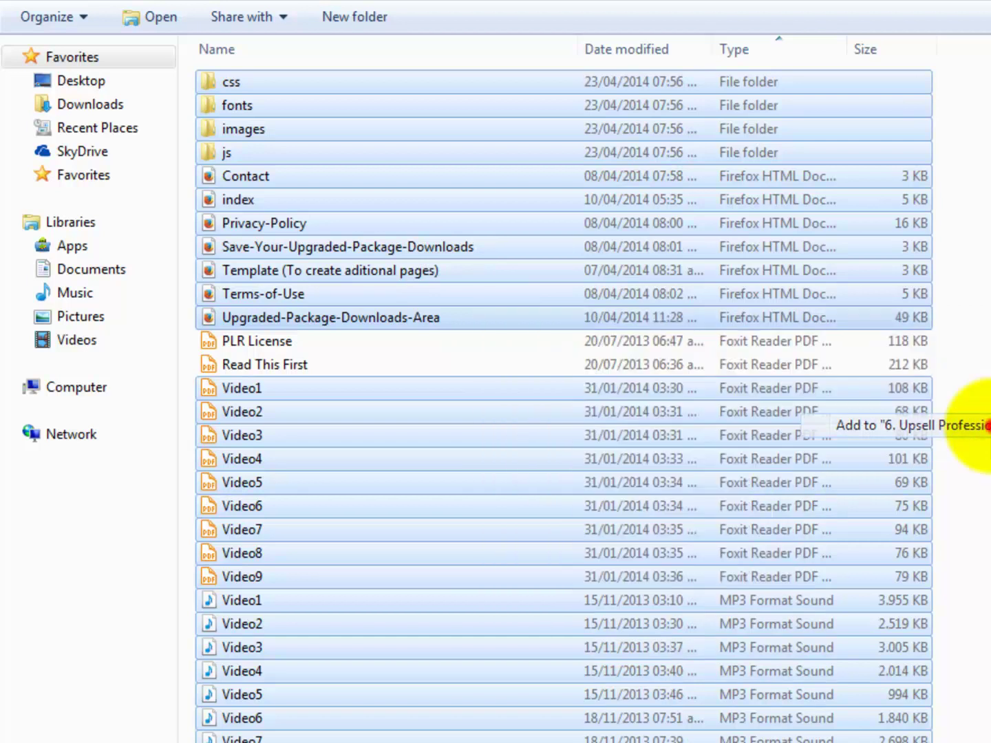
Rename the newly created 67.4 MB ZIP of the upsell files to 'Upsell Offer'.
{"action": "key", "text": "F2"}
{"action": "type", "text": "Upsell Offer"}
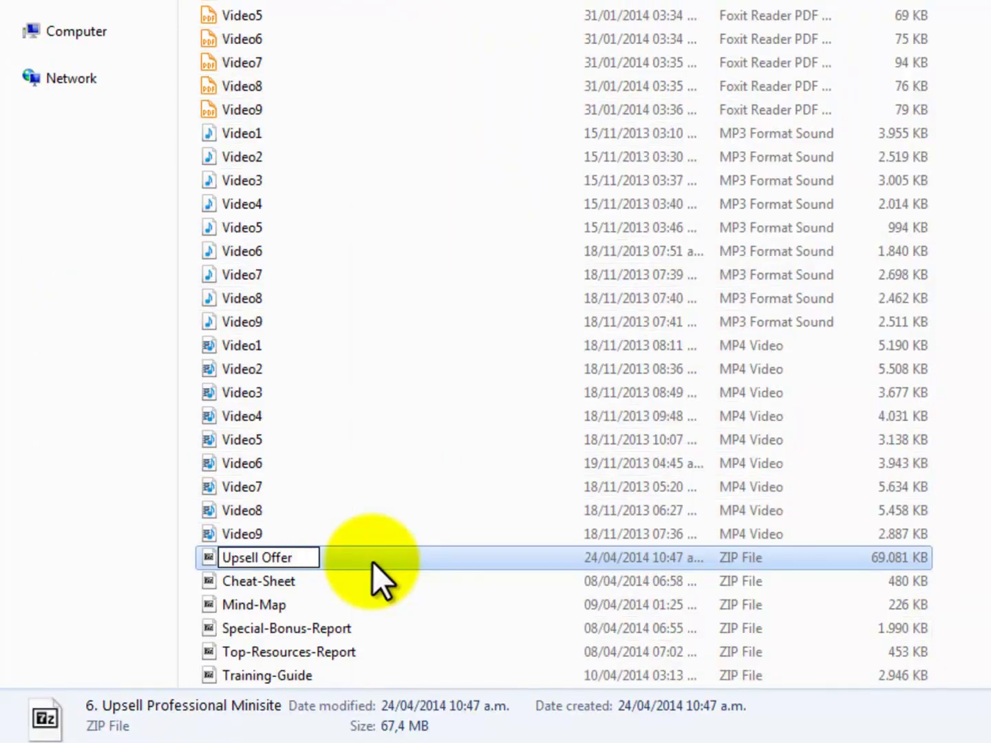
{"action": "left_click", "coordinate": [980, 563]}
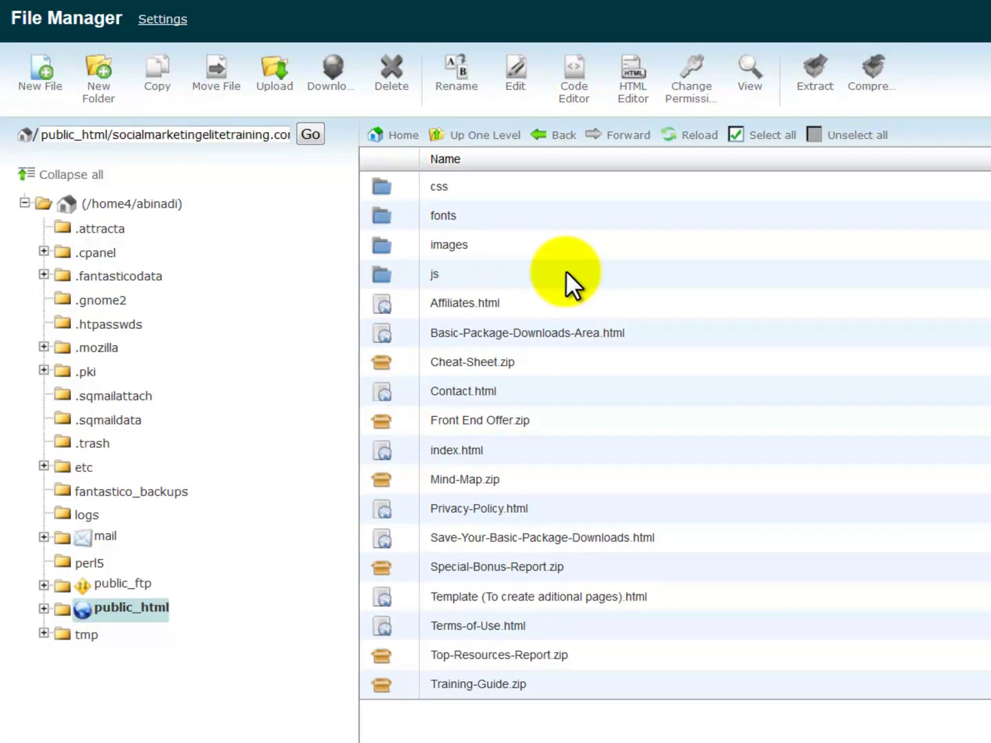
Create a new folder named 'Upgrade' inside the Basic folder.
{"action": "left_click", "coordinate": [100, 84]}
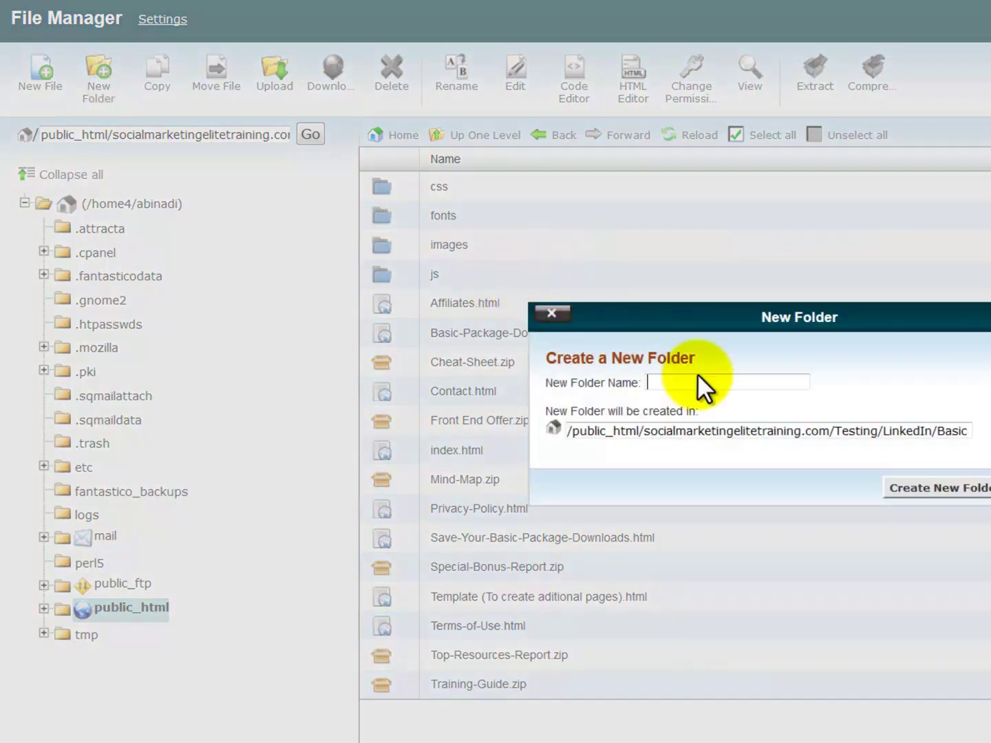
{"action": "type", "text": "Up"}
{"action": "key", "text": "BackSpace"}
{"action": "type", "text": "gr"}
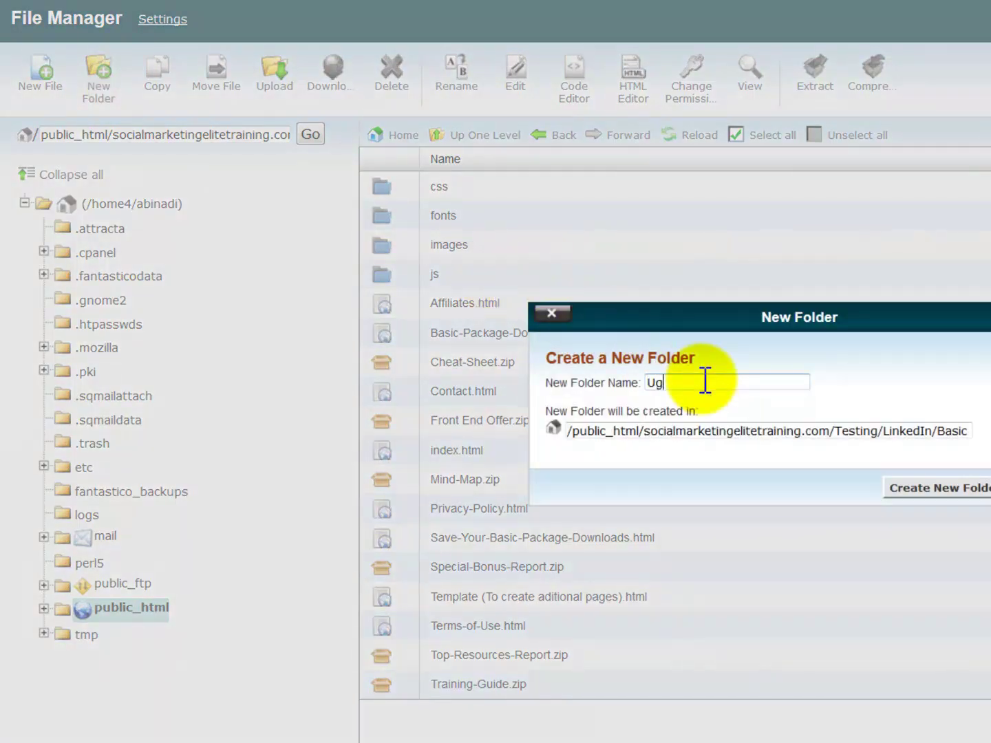
{"action": "key", "text": "BackSpace"}
{"action": "key", "text": "BackSpace"}
{"action": "type", "text": "pgrade"}
{"action": "left_click", "coordinate": [942, 483]}
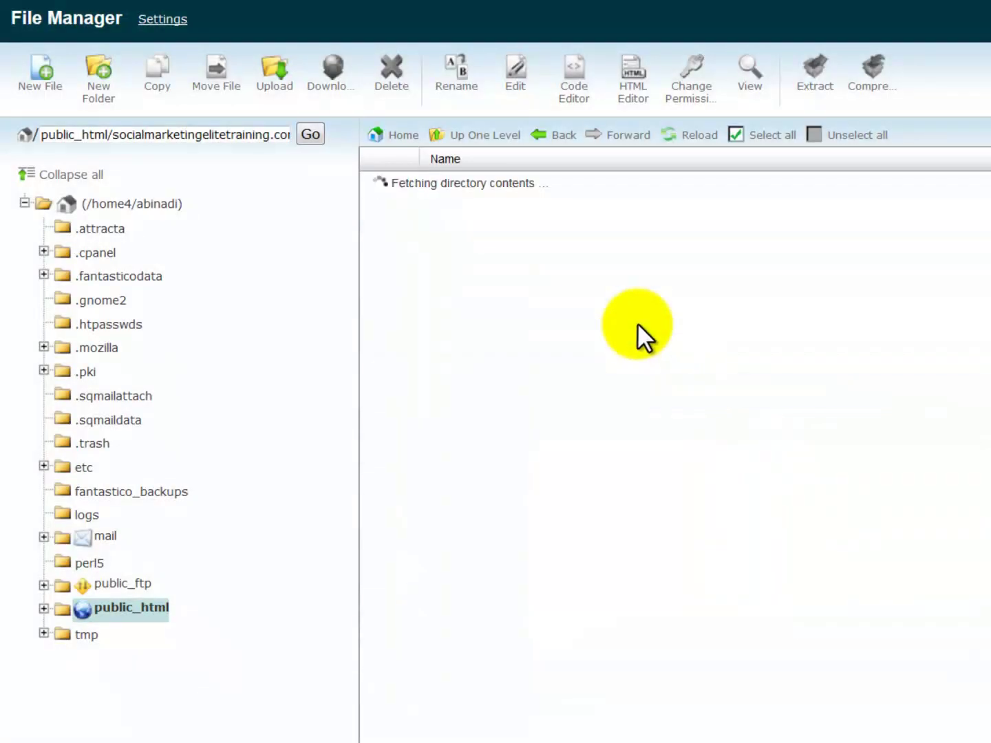
Upload Upsell Offer.zip into the Upgrade folder and reload the listing.
{"action": "double_click", "coordinate": [493, 306]}
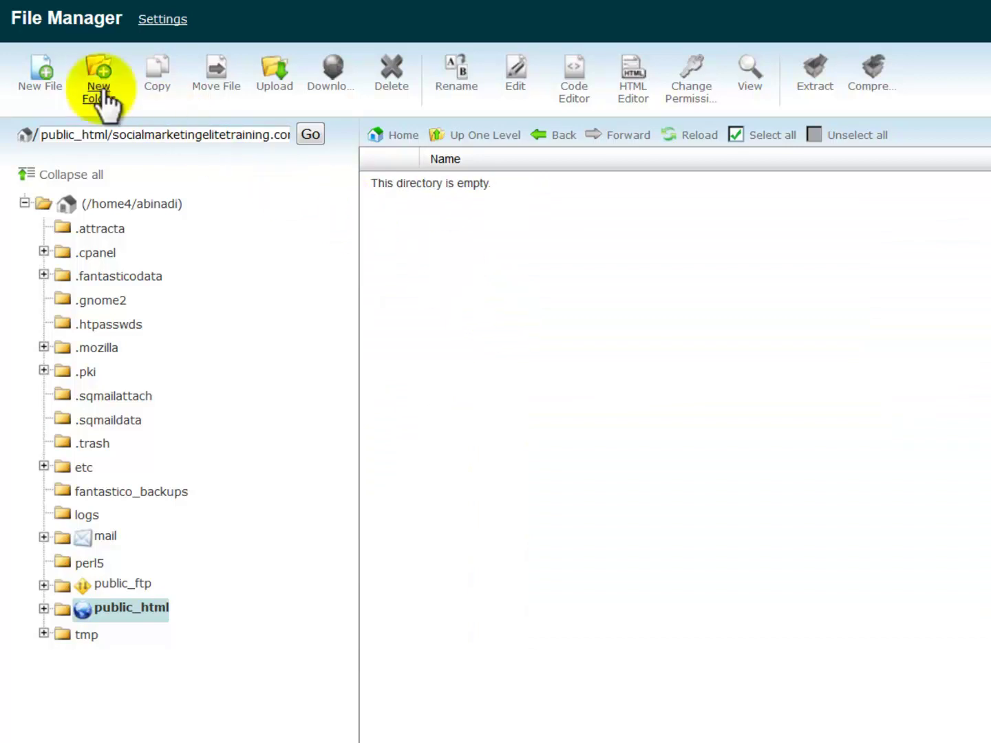
{"action": "left_click", "coordinate": [283, 84]}
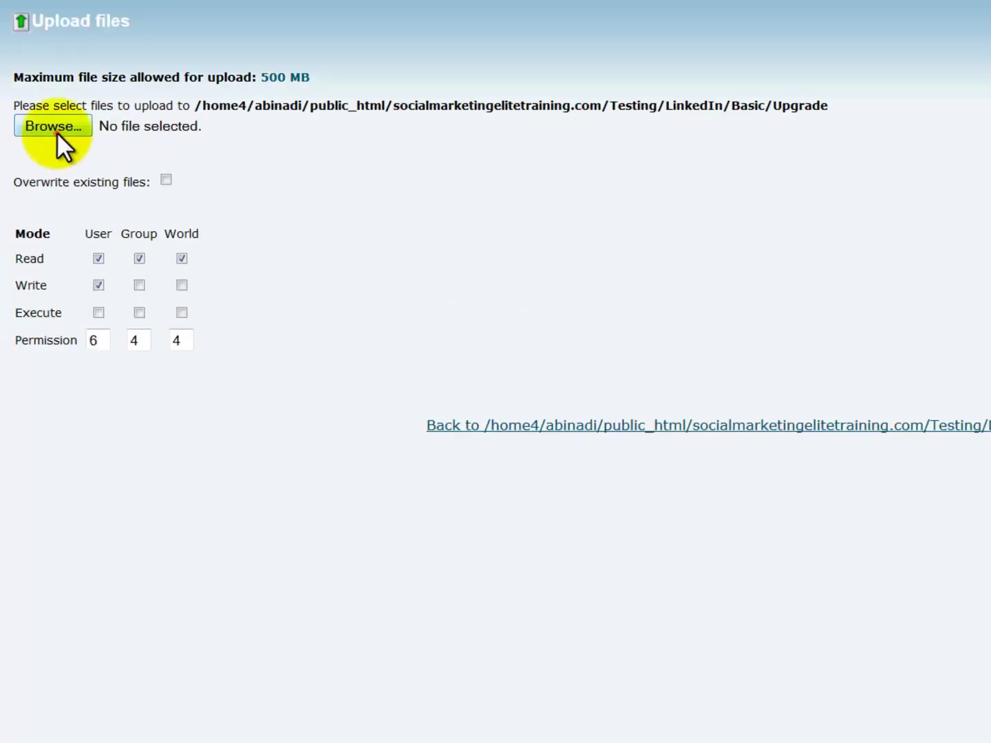
{"action": "left_click", "coordinate": [57, 132]}
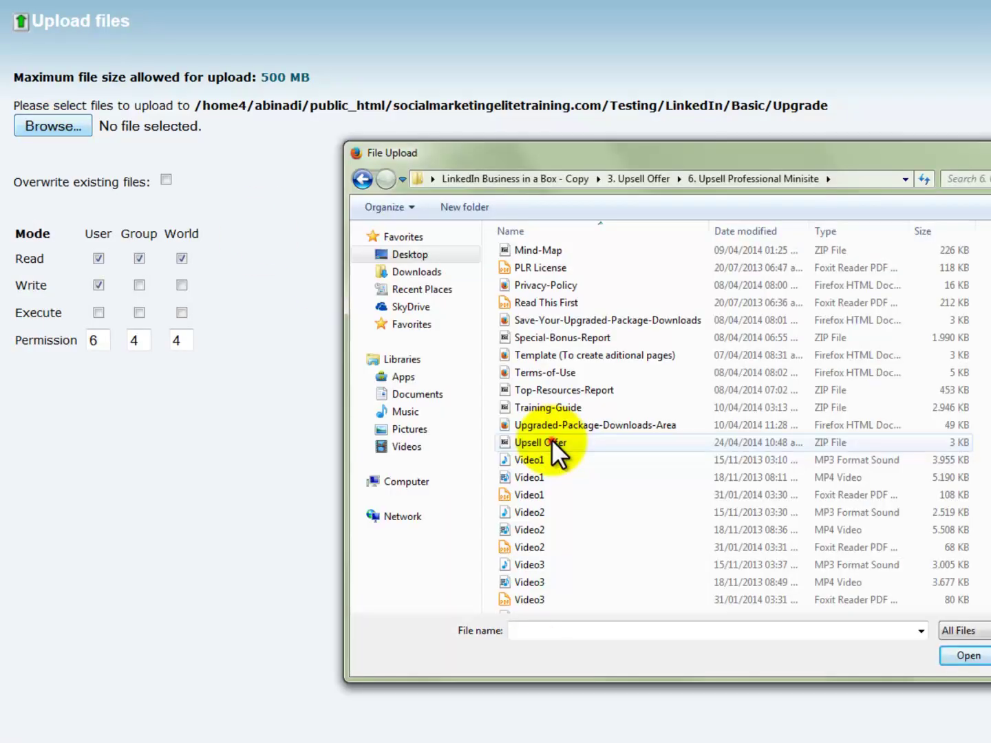
{"action": "double_click", "coordinate": [602, 437]}
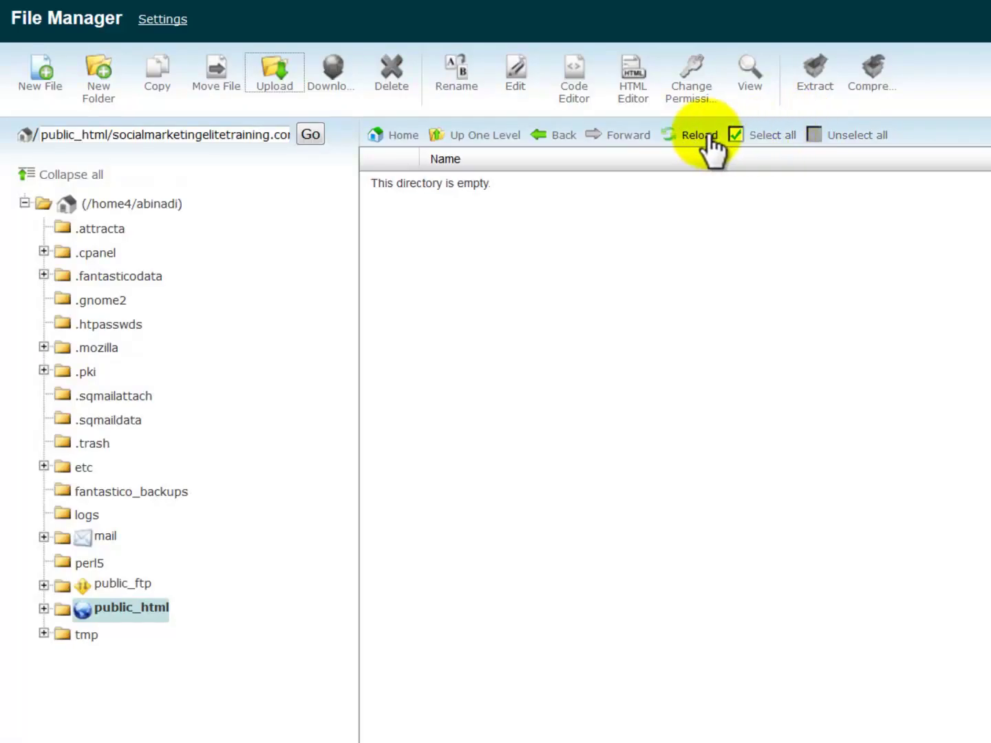
{"action": "left_click", "coordinate": [705, 134]}
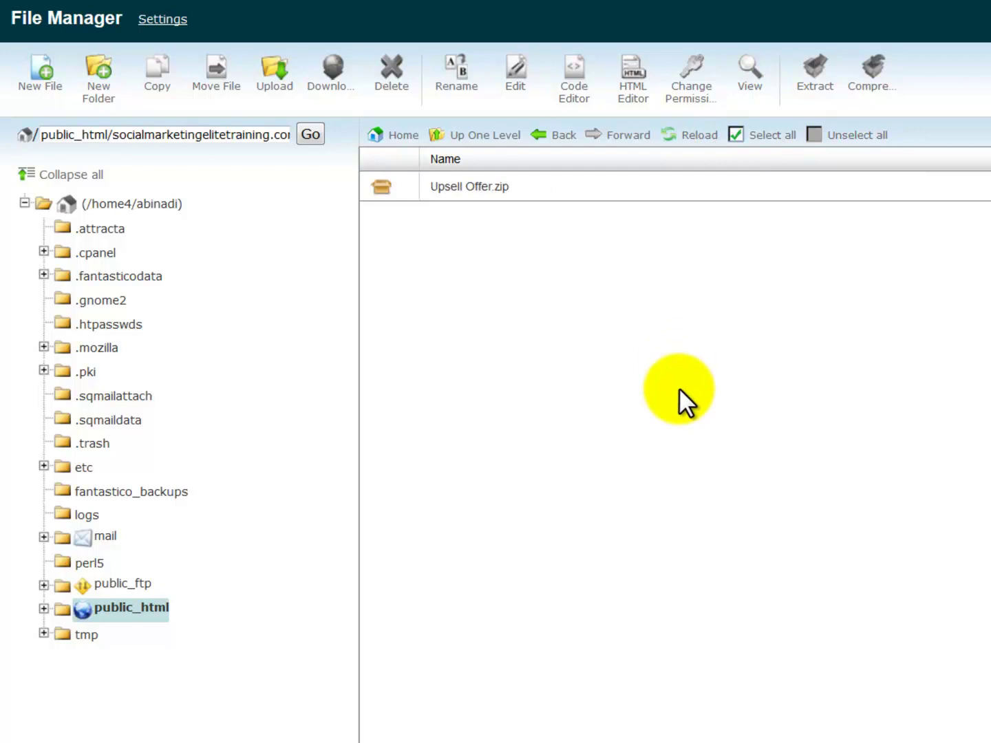
Extract Upsell Offer.zip into the Upgrade folder and reload the listing to show its files.
{"action": "right_click", "coordinate": [547, 184]}
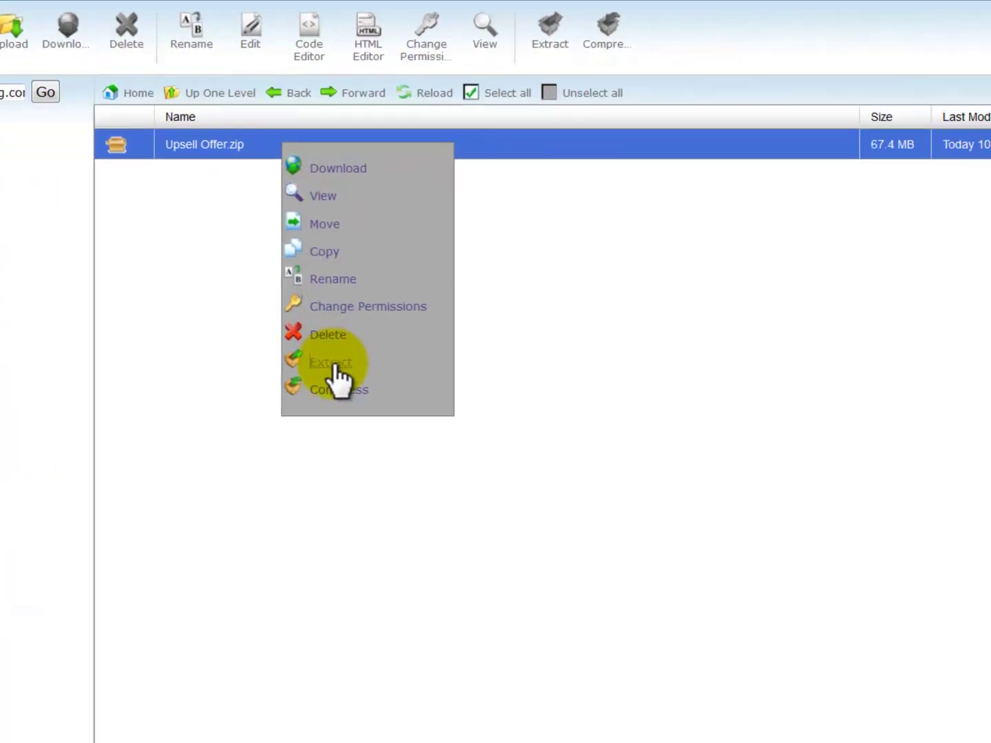
{"action": "left_click", "coordinate": [597, 406]}
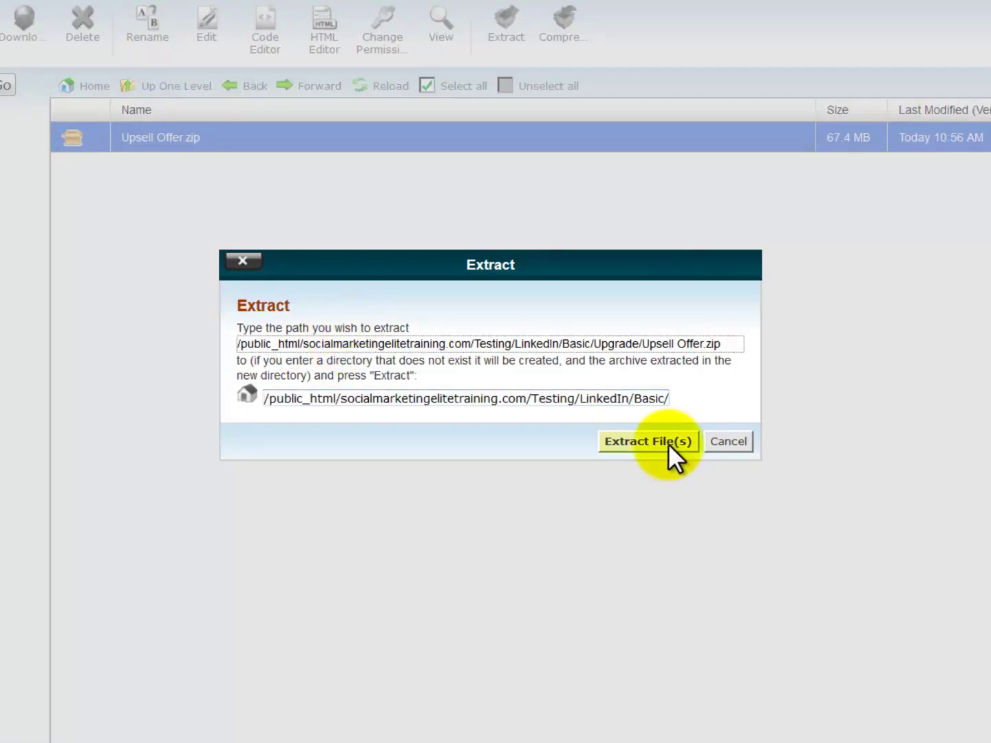
{"action": "left_click", "coordinate": [668, 444]}
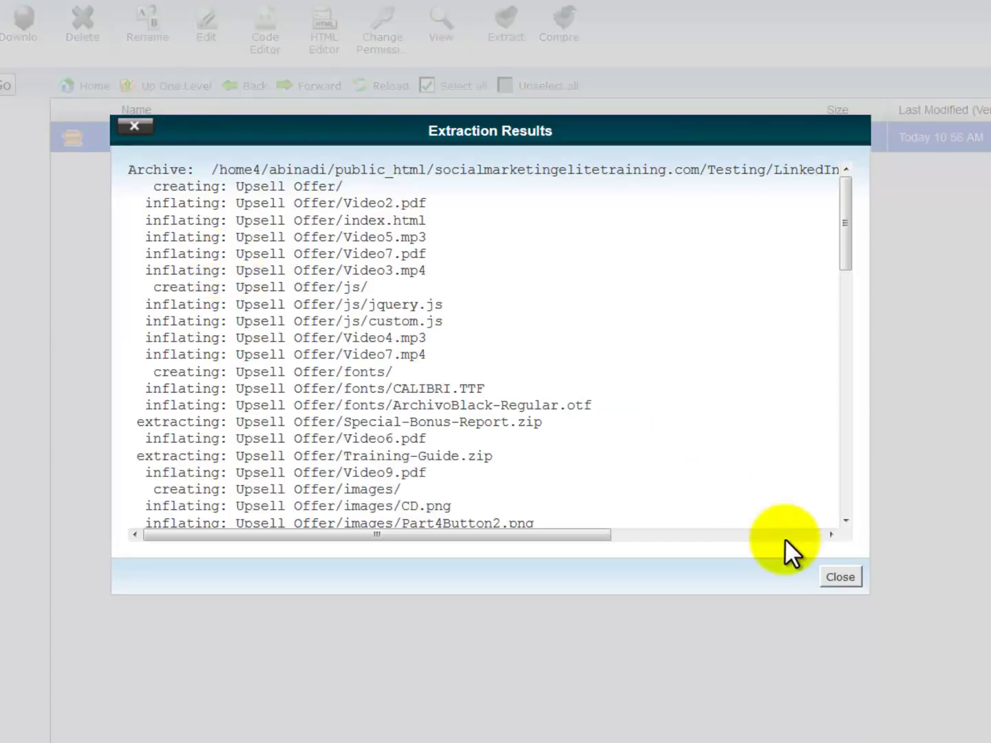
{"action": "left_click", "coordinate": [840, 577]}
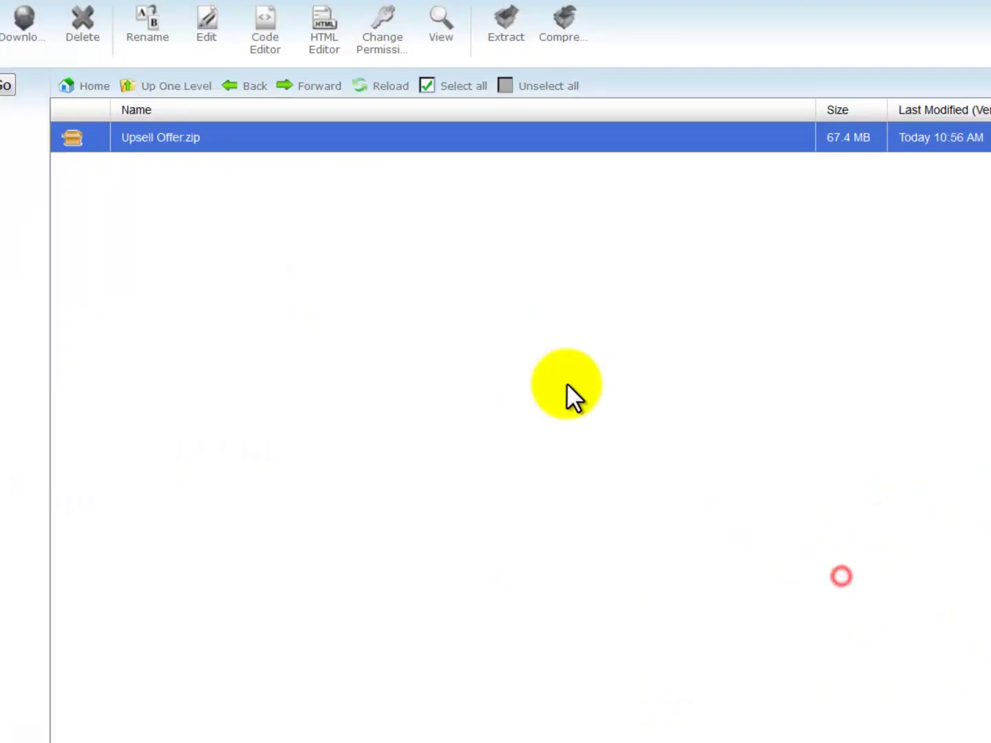
{"action": "left_click", "coordinate": [388, 85]}
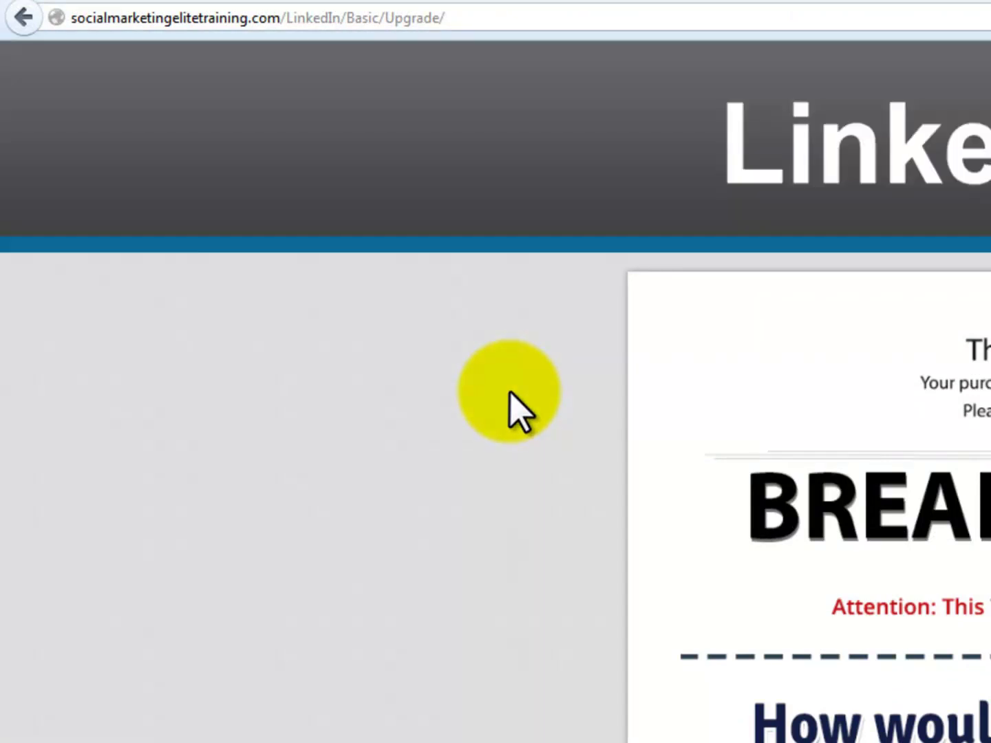
Read the LinkedIn/Basic/Upgrade sales page to its footer, then append Save-Your-Upgraded-Package-Downloads.html to the address.
{"action": "left_click", "coordinate": [505, 403]}
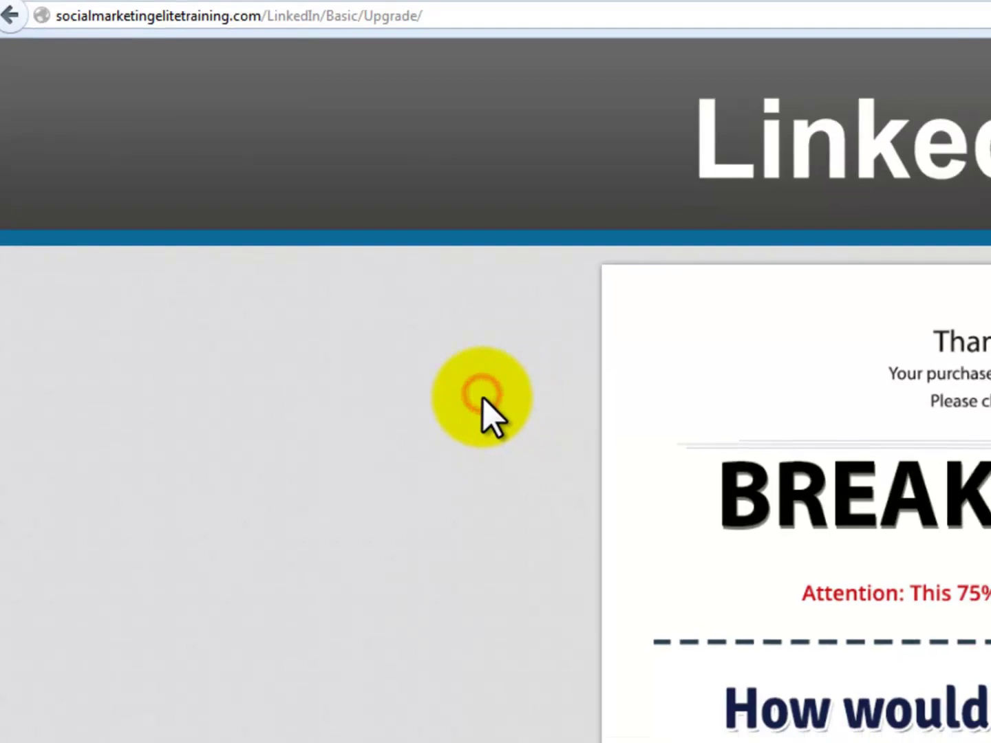
{"action": "scroll", "coordinate": [506, 404], "scroll_direction": "down", "scroll_amount": 6}
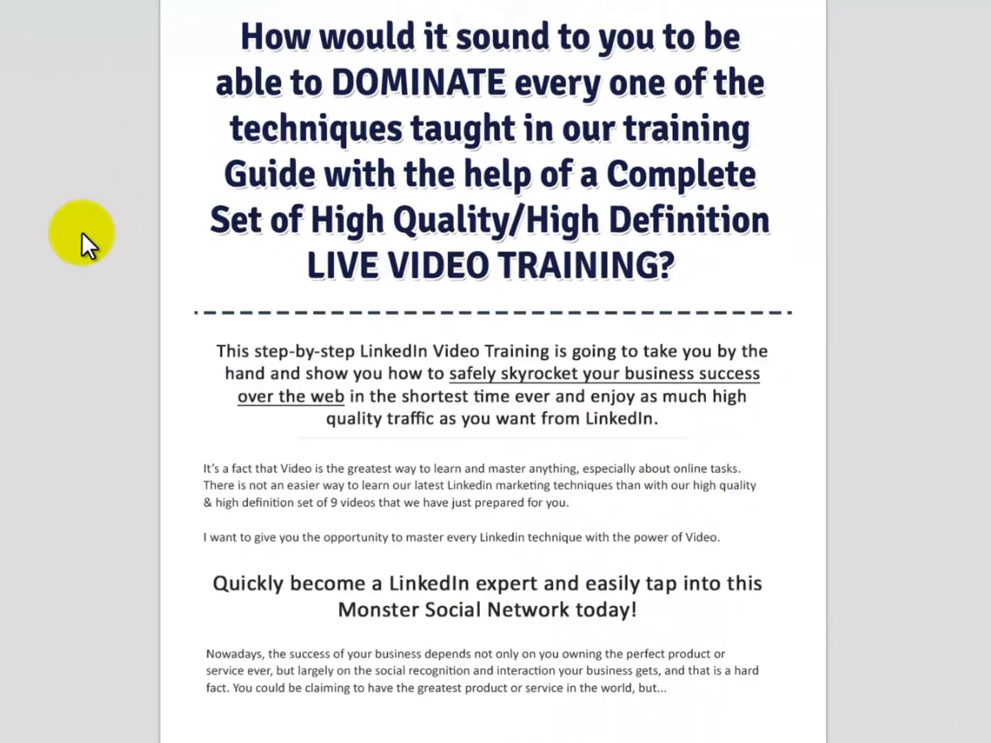
{"action": "scroll", "coordinate": [82, 233], "scroll_direction": "down", "scroll_amount": 15}
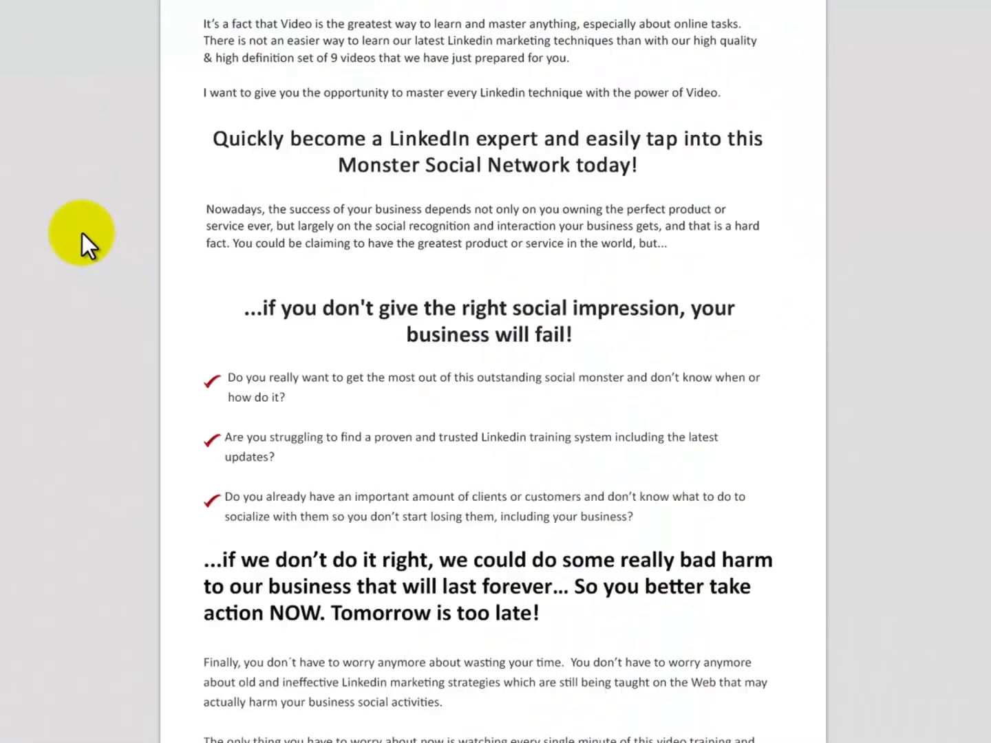
{"action": "scroll", "coordinate": [82, 233], "scroll_direction": "down", "scroll_amount": 12}
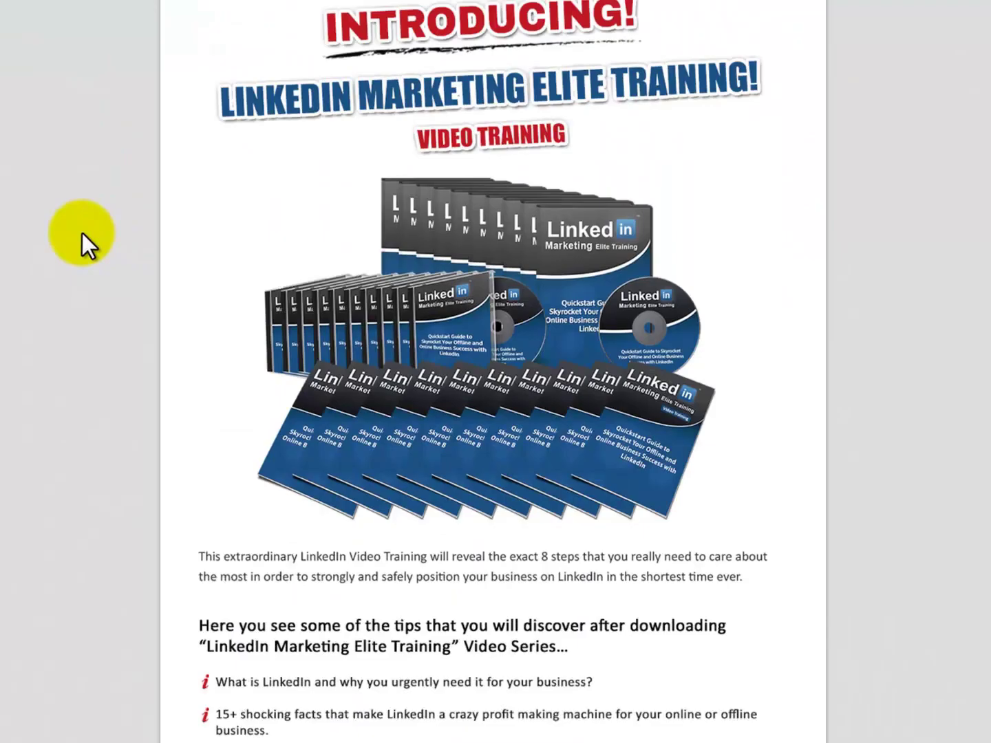
{"action": "scroll", "coordinate": [82, 233], "scroll_direction": "down", "scroll_amount": 14}
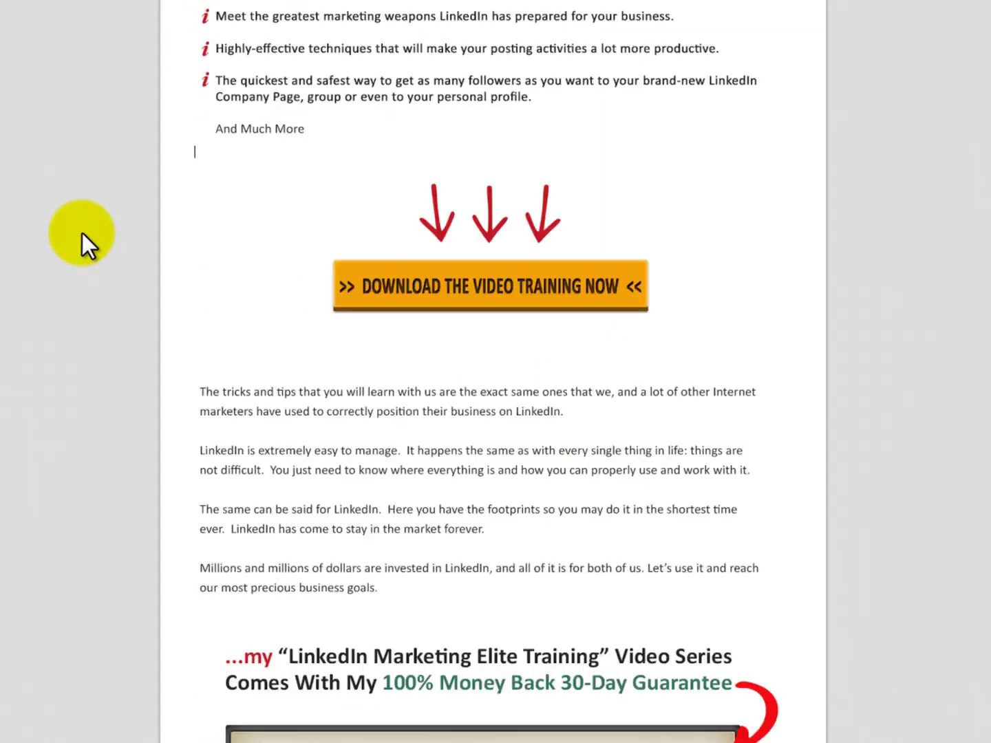
{"action": "scroll", "coordinate": [83, 233], "scroll_direction": "down", "scroll_amount": 15}
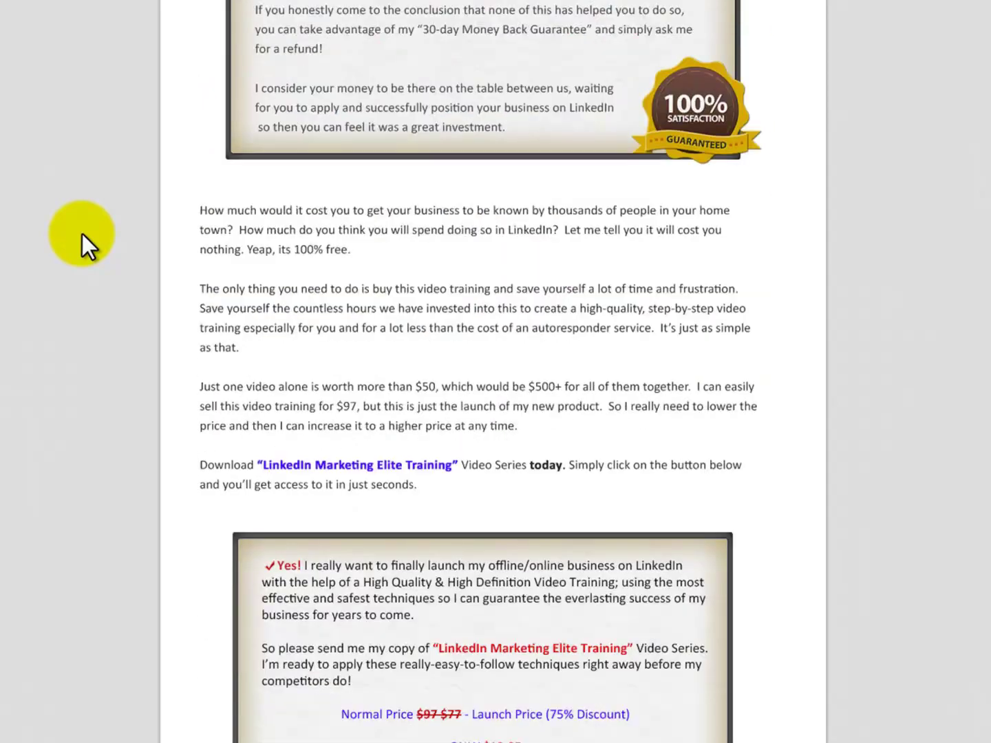
{"action": "scroll", "coordinate": [83, 234], "scroll_direction": "down", "scroll_amount": 4}
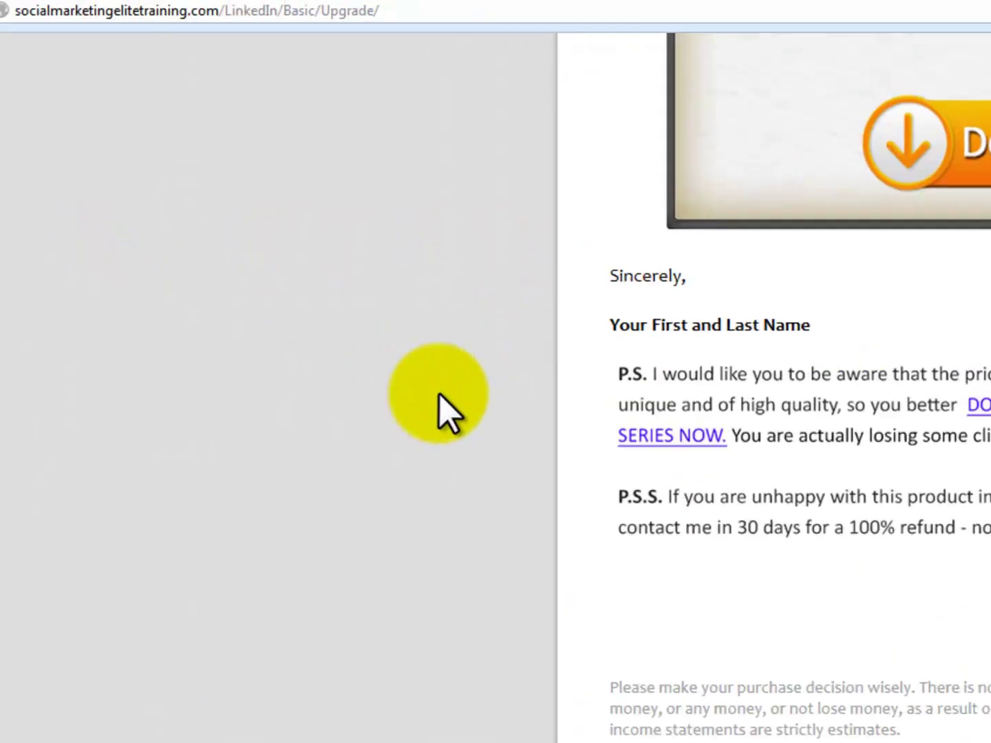
{"action": "left_click", "coordinate": [819, 25]}
{"action": "type", "text": "Save-Your-Upgraded-Package-Downloads.html"}
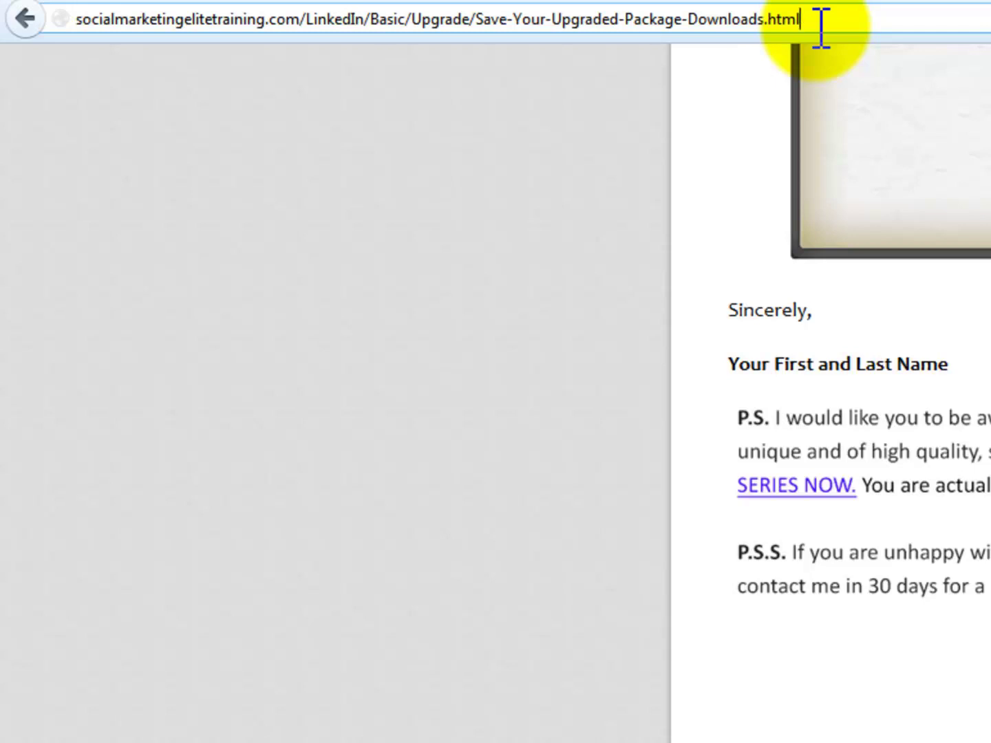
Load Upgraded-Package-Downloads-Area.html and scroll through its guide, bonus and Video 1–9 downloads.
{"action": "key", "text": "Return"}
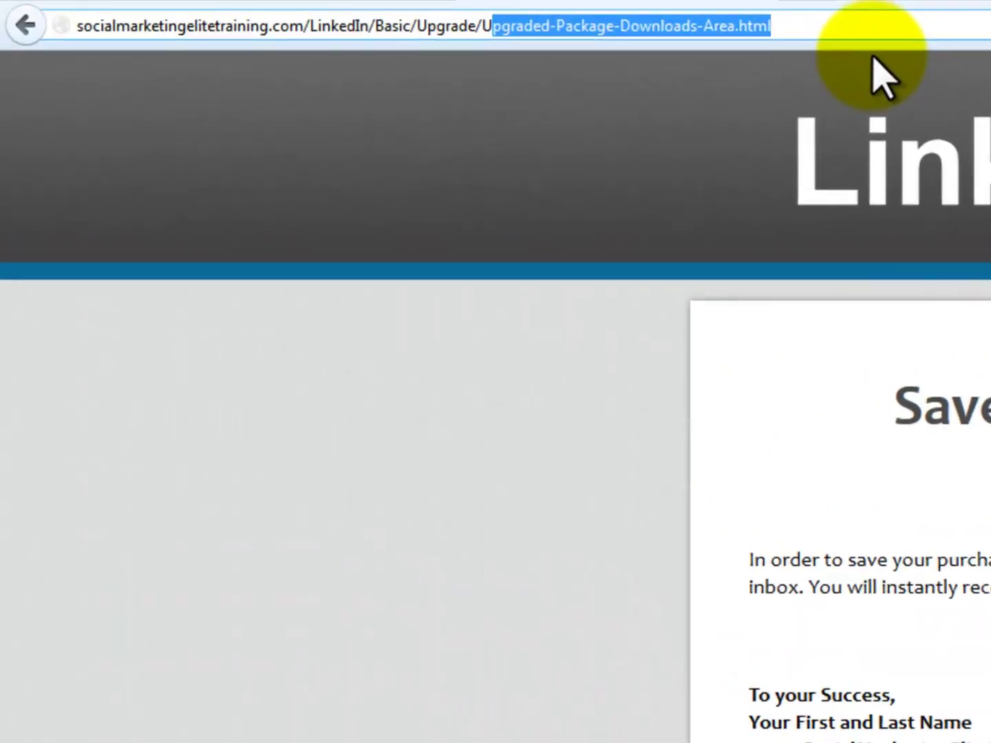
{"action": "key", "text": "End"}
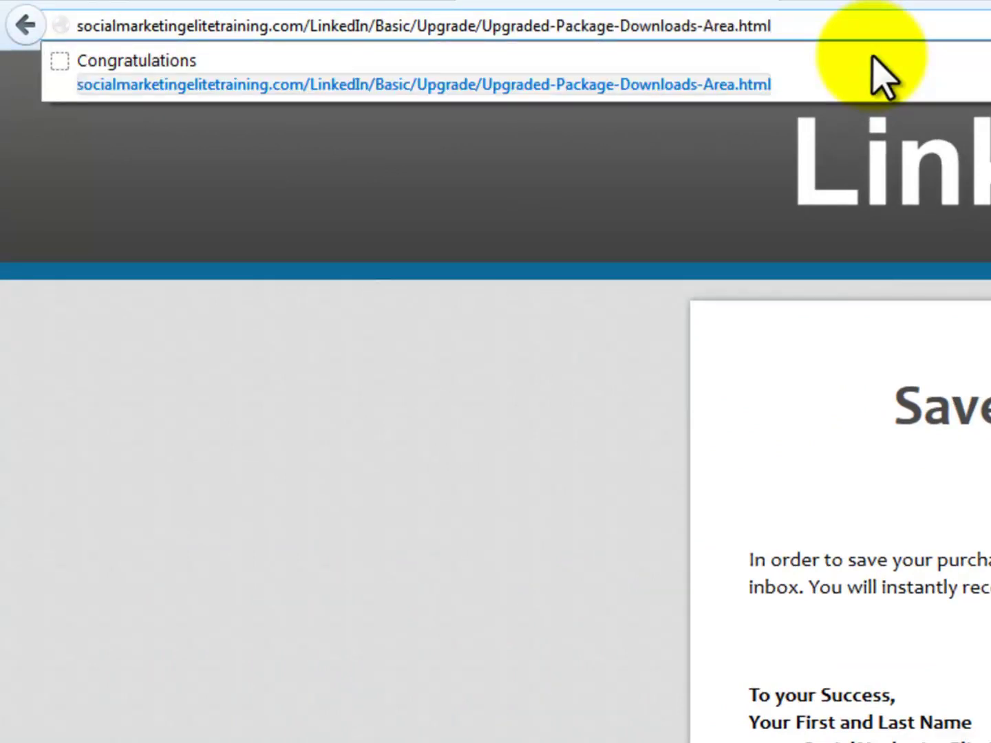
{"action": "key", "text": "Return"}
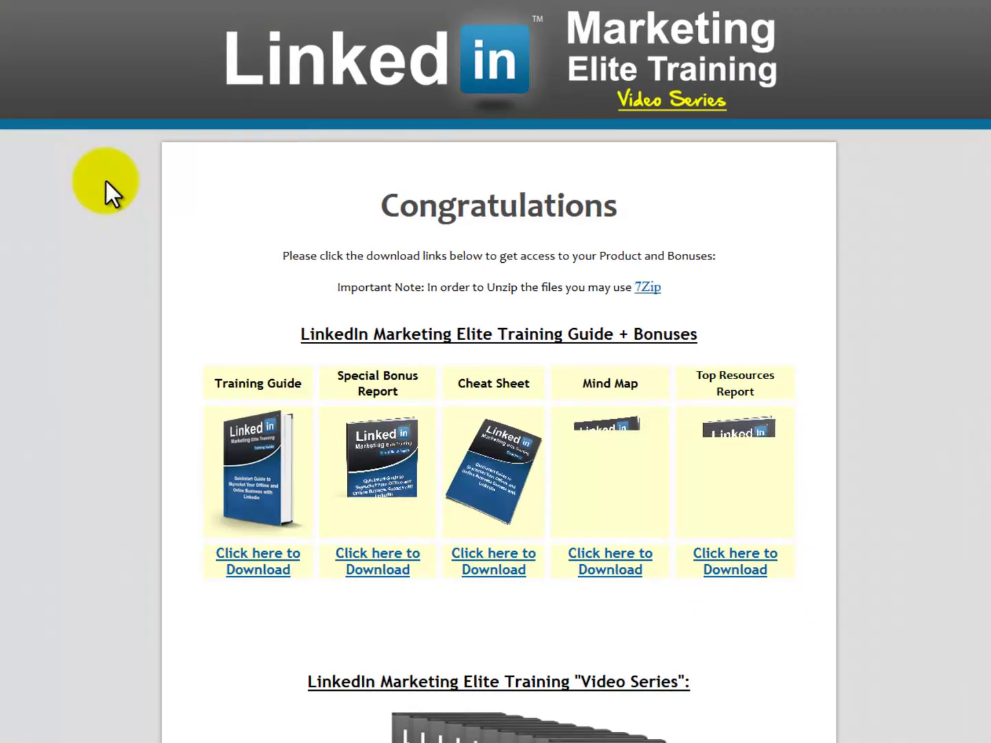
{"action": "scroll", "coordinate": [99, 240], "scroll_direction": "down", "scroll_amount": 10}
{"action": "scroll", "coordinate": [100, 240], "scroll_direction": "down", "scroll_amount": 10}
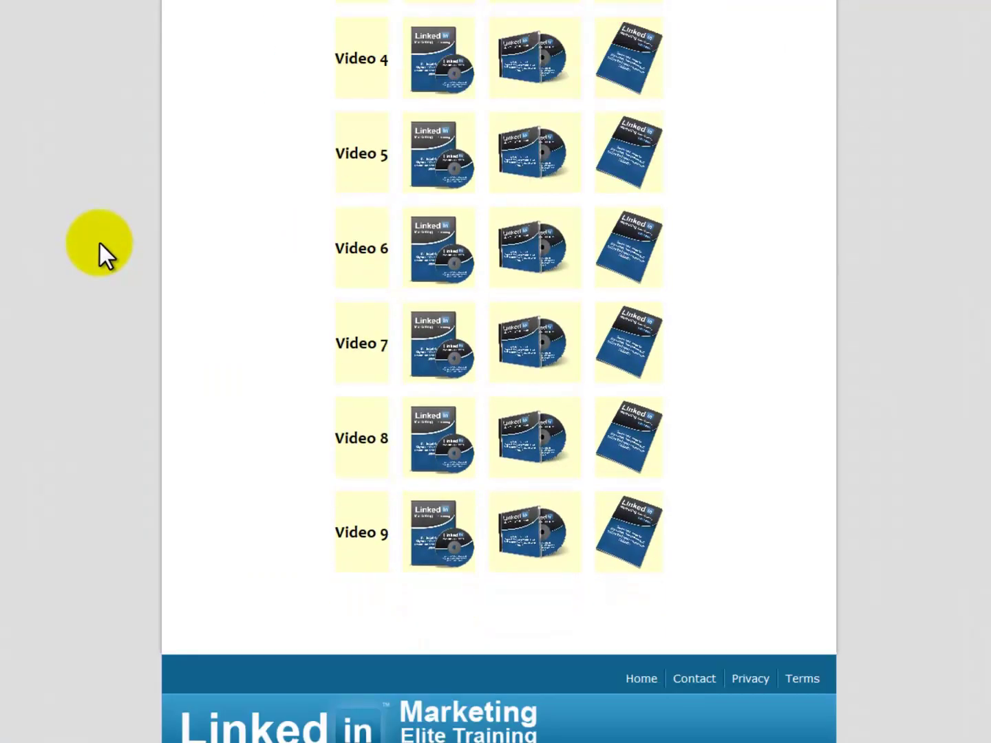
{"action": "scroll", "coordinate": [99, 243], "scroll_direction": "down", "scroll_amount": 1}
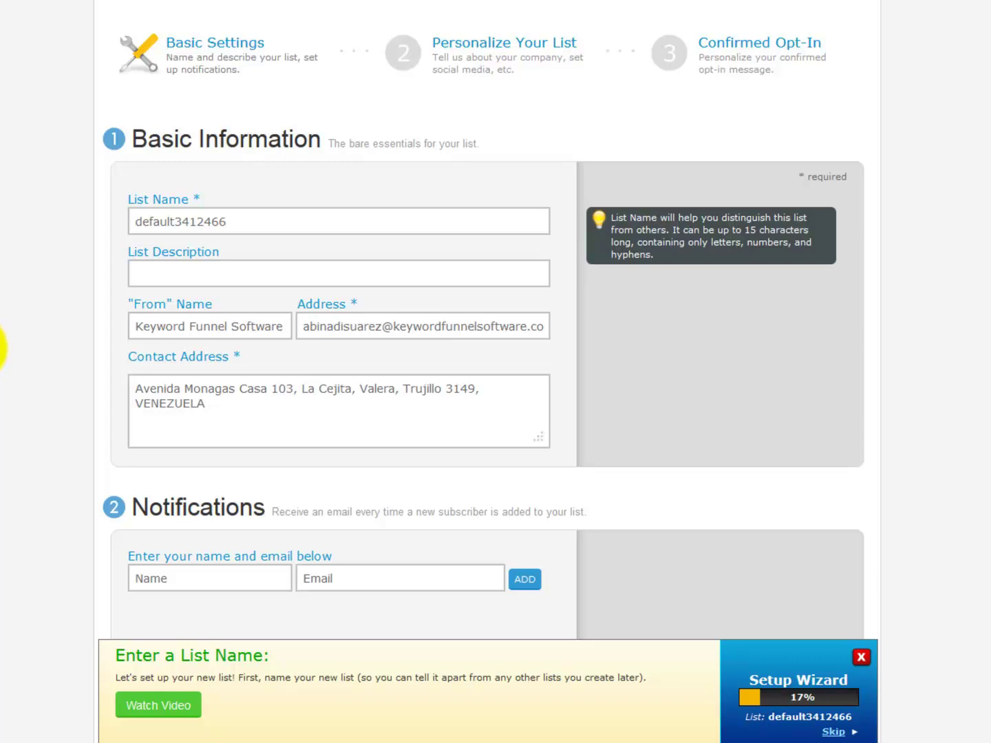
Name the list 'linked-free' with description 'Special Free Report' and sender name 'LinkedIn Elite Training'.
{"action": "type", "text": "linked-free"}
{"action": "left_click", "coordinate": [238, 296]}
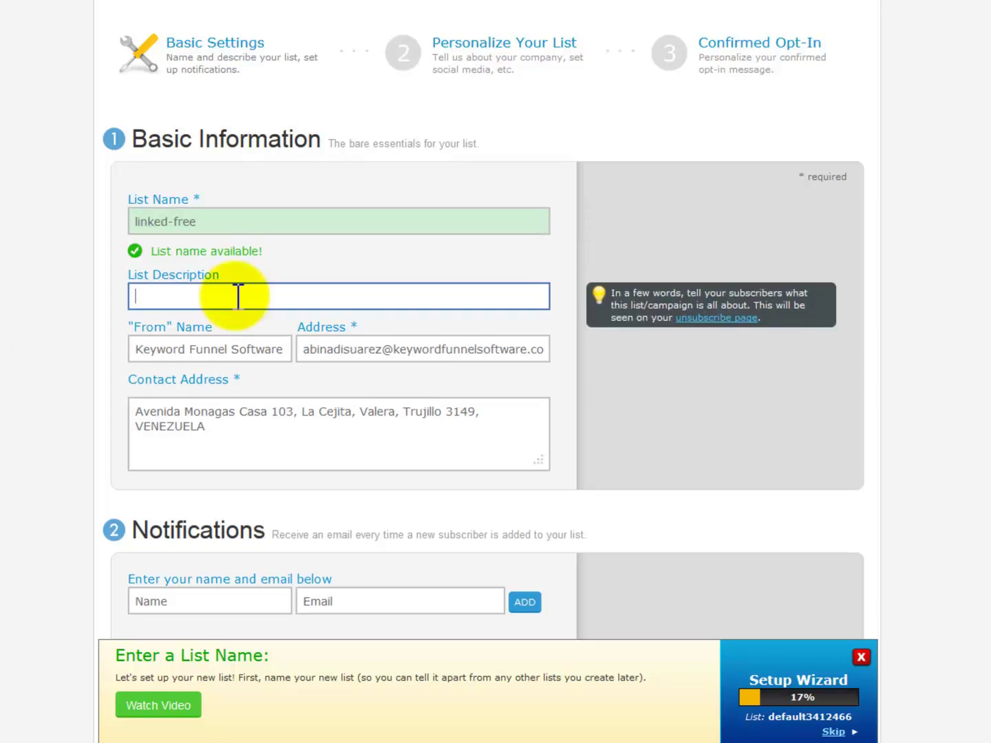
{"action": "type", "text": "Special Free Report"}
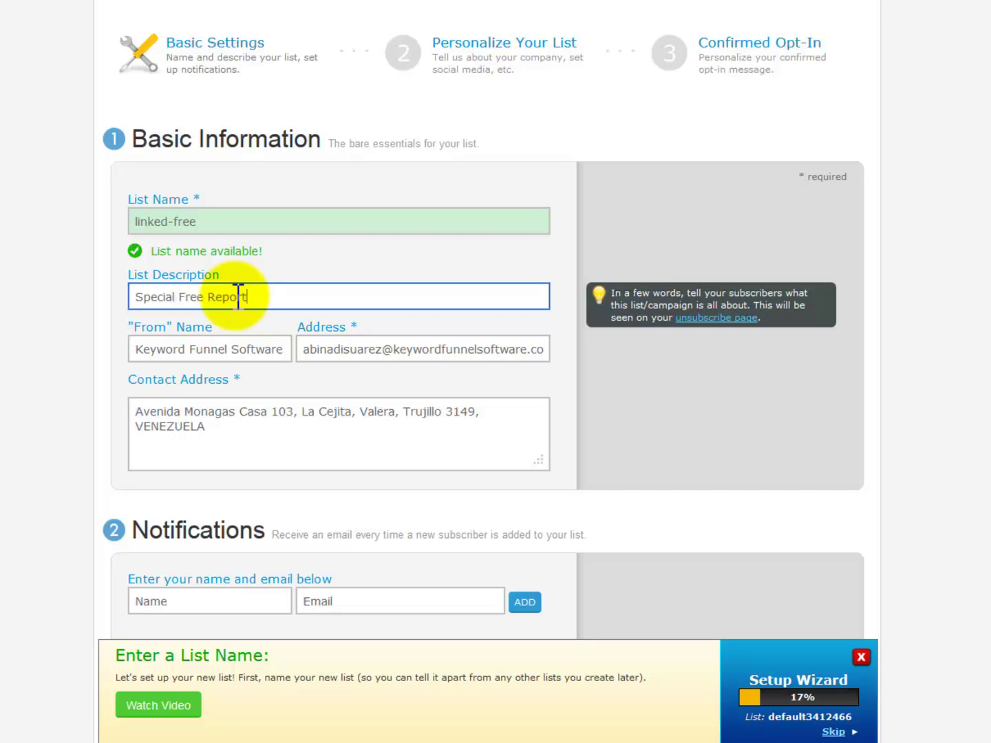
{"action": "left_click", "coordinate": [290, 350]}
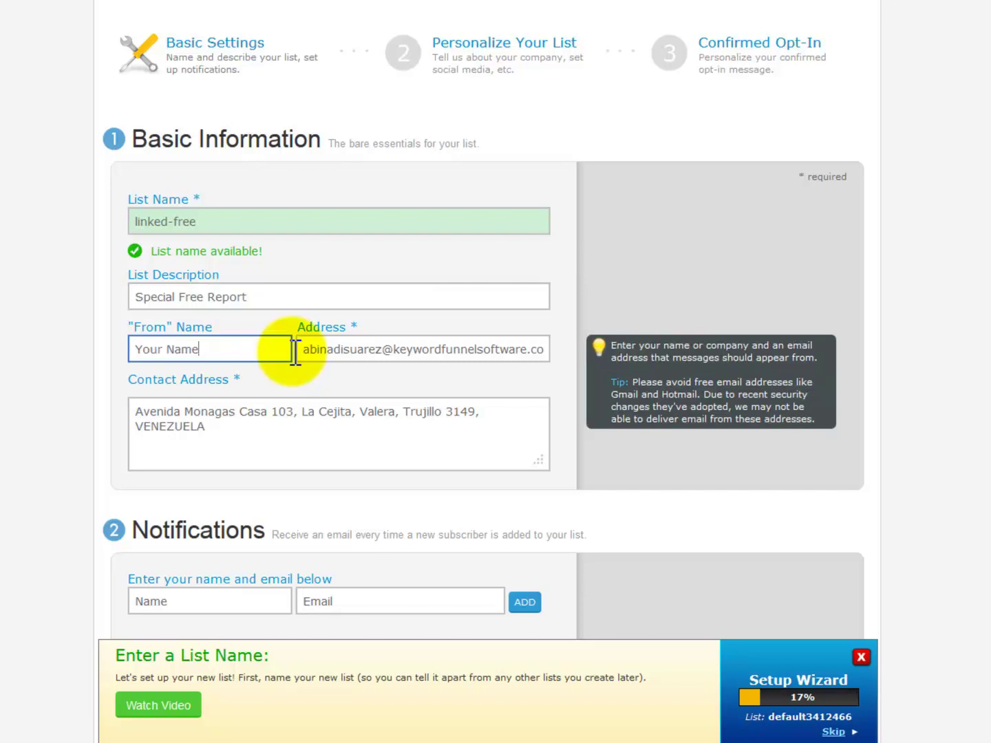
{"action": "key", "text": "BackSpace"}
{"action": "key", "text": "BackSpace"}
{"action": "key", "text": "BackSpace"}
{"action": "key", "text": "BackSpace"}
{"action": "key", "text": "BackSpace"}
{"action": "key", "text": "BackSpace"}
{"action": "key", "text": "BackSpace"}
{"action": "key", "text": "BackSpace"}
{"action": "key", "text": "BackSpace"}
{"action": "type", "text": "LinkedIn Elite Training"}
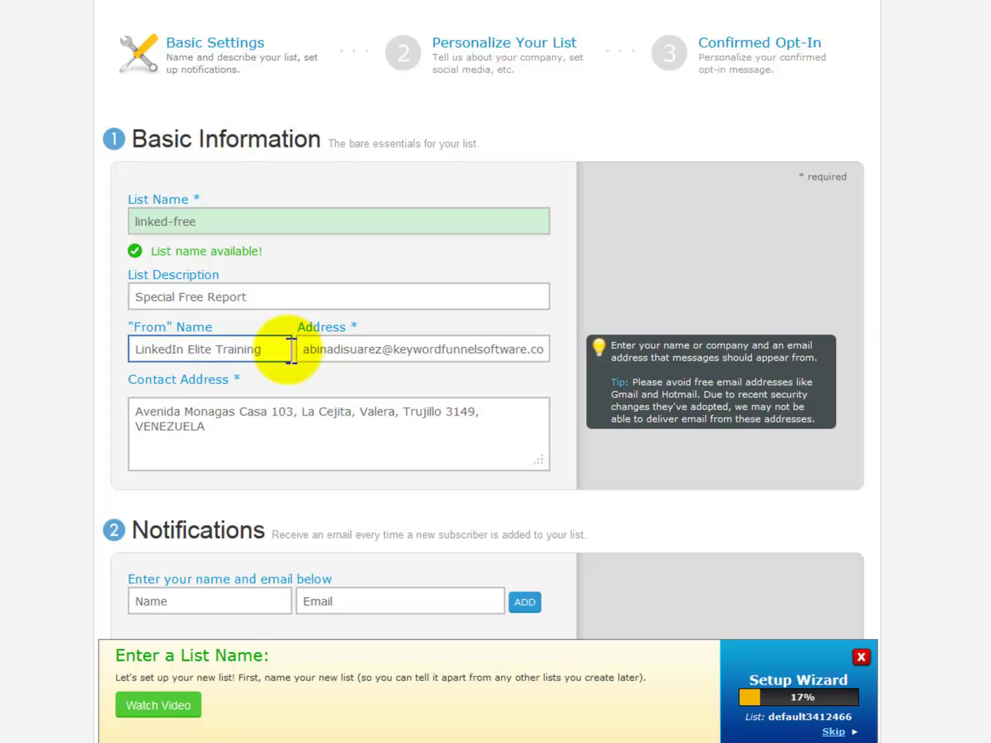
Replace the sender address with the site's support e-mail address.
{"action": "left_click", "coordinate": [393, 400]}
{"action": "left_click", "coordinate": [307, 348]}
{"action": "left_click_drag", "start_coordinate": [306, 349], "coordinate": [559, 349]}
{"action": "type", "text": "support"}
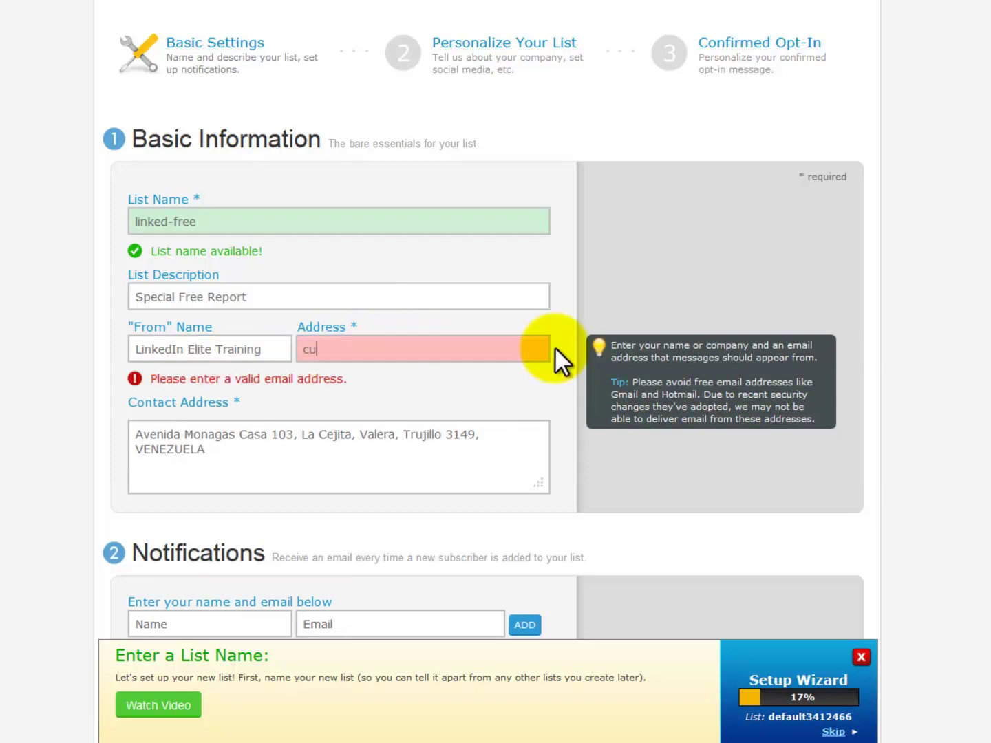
{"action": "key", "text": "BackSpace"}
{"action": "key", "text": "BackSpace"}
{"action": "key", "text": "BackSpace"}
{"action": "key", "text": "BackSpace"}
{"action": "key", "text": "BackSpace"}
{"action": "key", "text": "BackSpace"}
{"action": "key", "text": "BackSpace"}
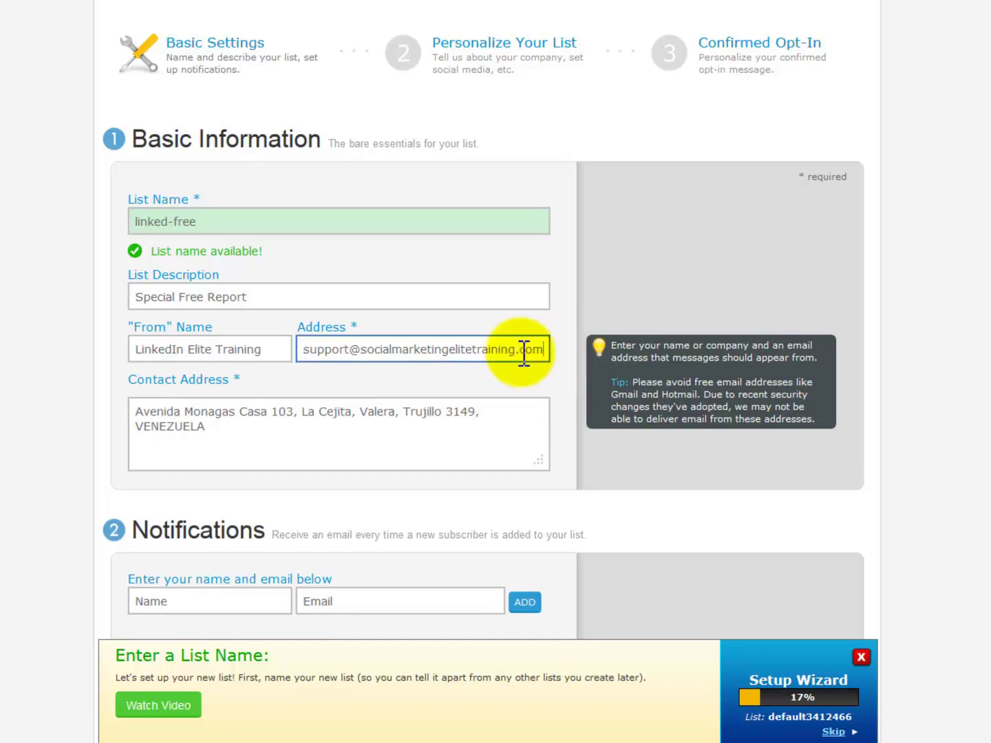
{"action": "key", "text": "Tab"}
Enter a placeholder contact postal address and save the list's basic settings.
{"action": "left_click", "coordinate": [219, 427]}
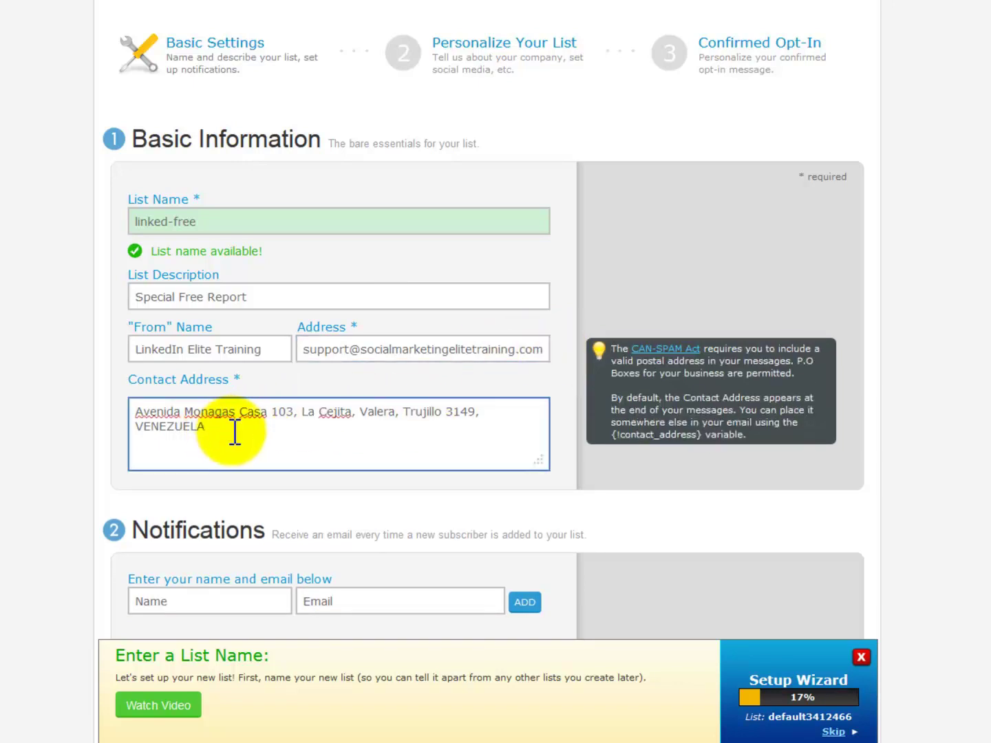
{"action": "left_click_drag", "start_coordinate": [220, 426], "coordinate": [131, 413]}
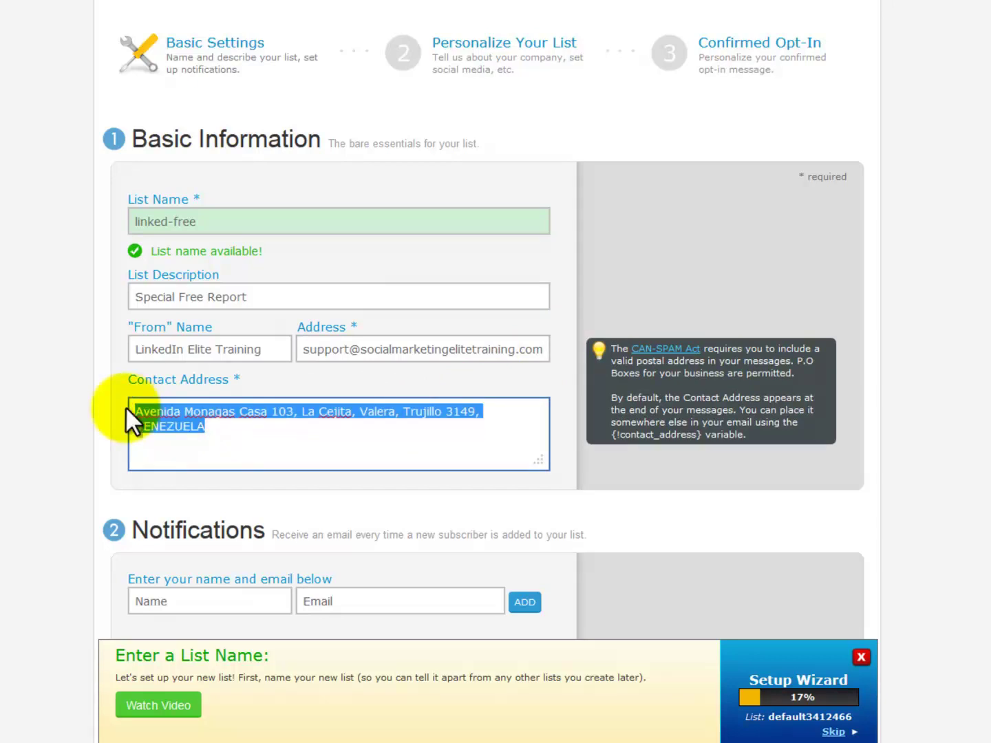
{"action": "type", "text": "Bla Bla Bla USA"}
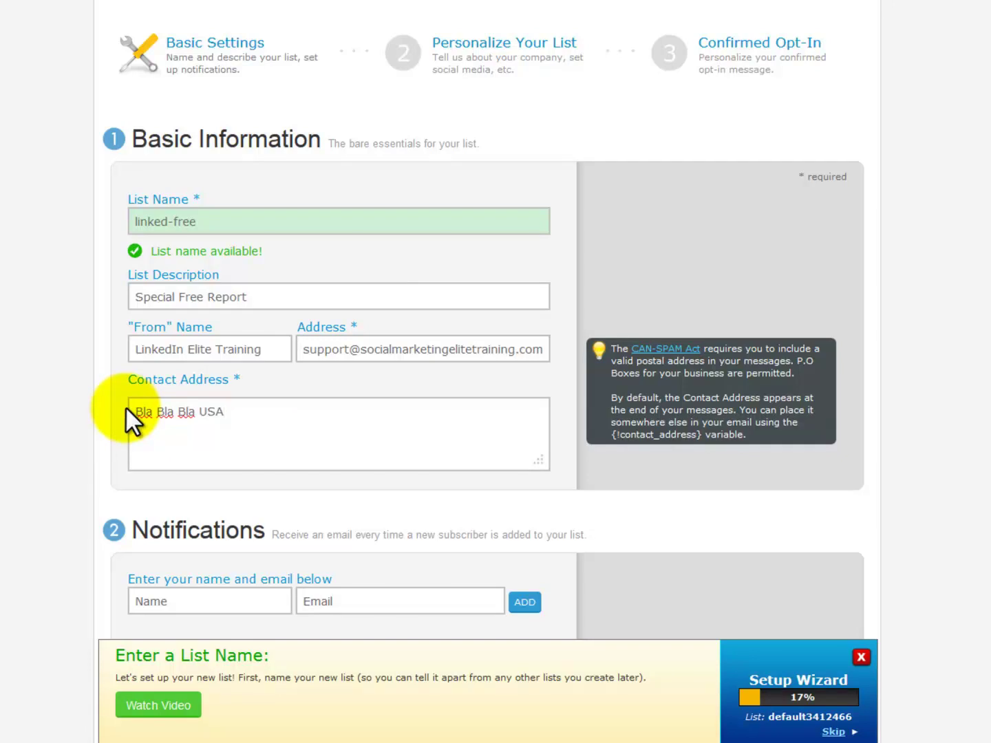
{"action": "scroll", "coordinate": [84, 413], "scroll_direction": "down", "scroll_amount": 5}
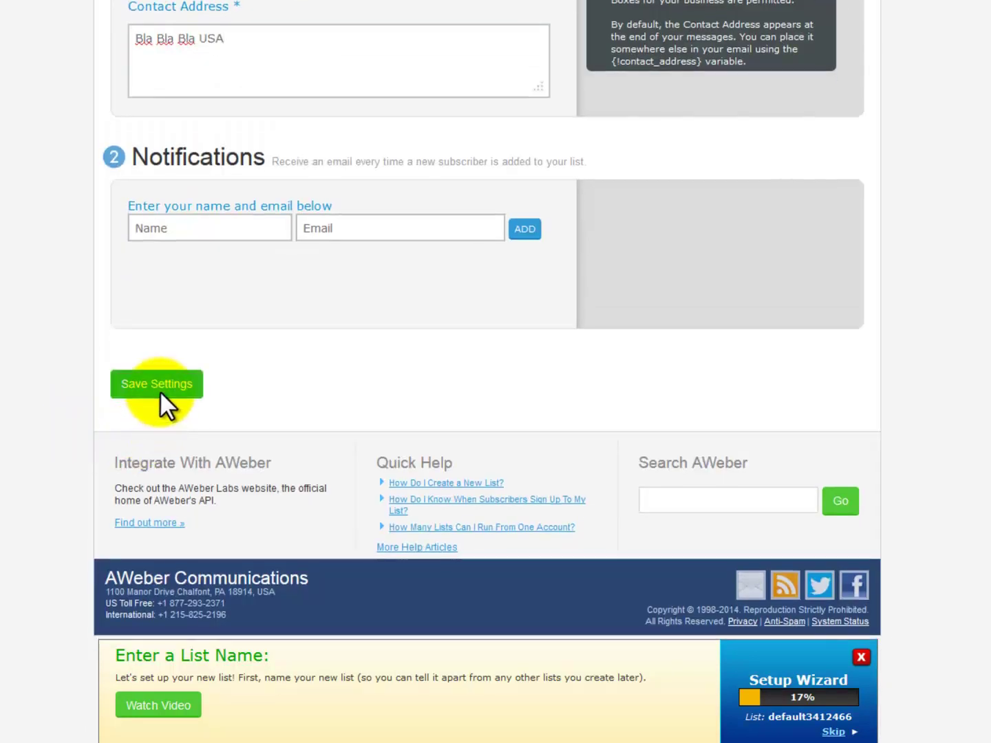
{"action": "left_click", "coordinate": [159, 388]}
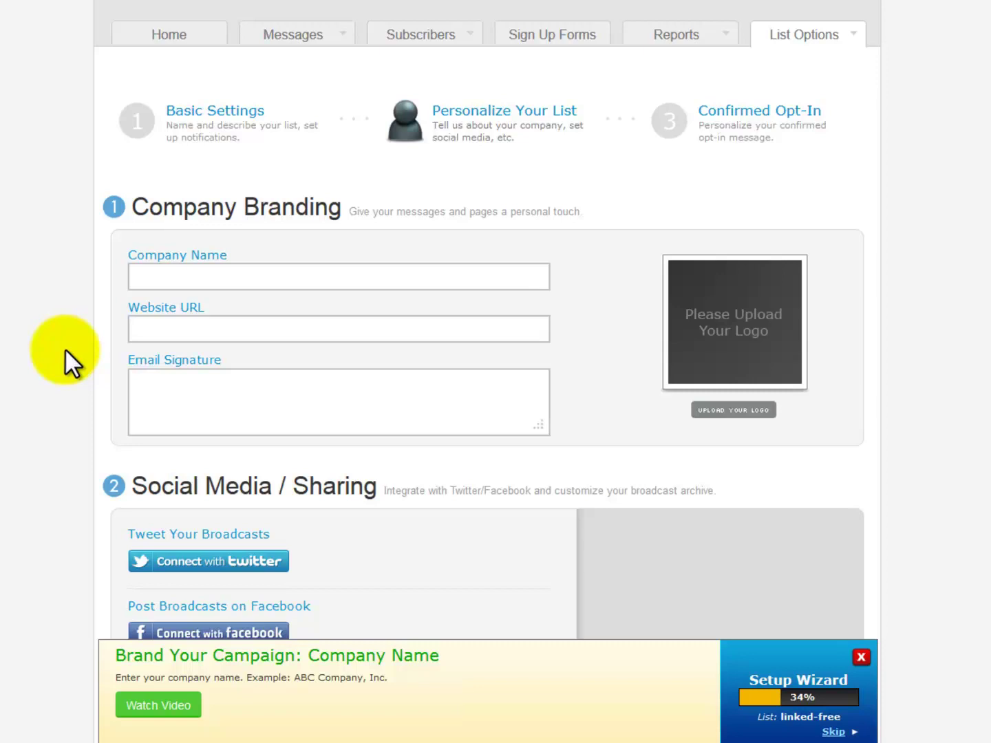
Leave the Personalize Your List branding blank and go to the Confirmed Opt-In step.
{"action": "scroll", "coordinate": [42, 336], "scroll_direction": "down", "scroll_amount": 5}
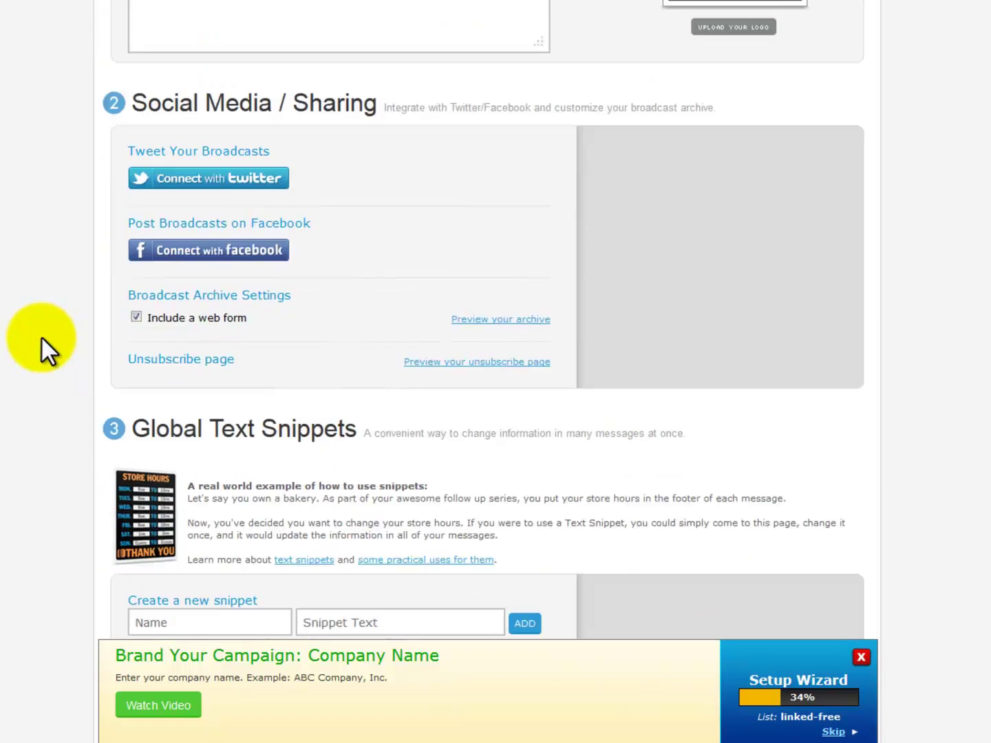
{"action": "scroll", "coordinate": [40, 335], "scroll_direction": "down", "scroll_amount": 5}
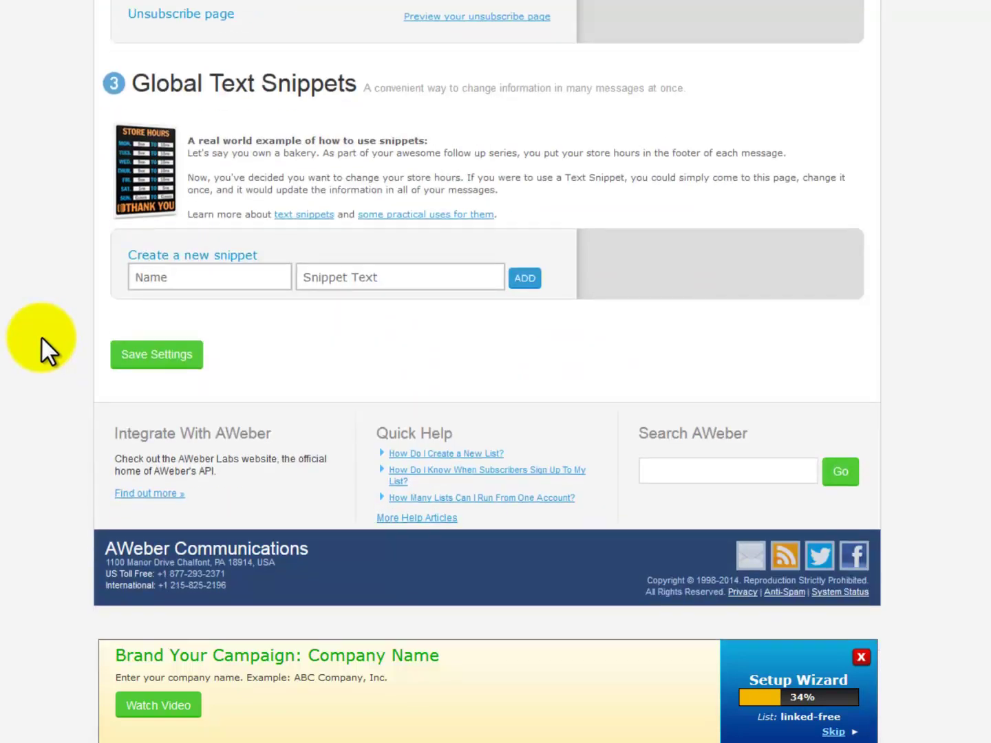
{"action": "scroll", "coordinate": [41, 336], "scroll_direction": "up", "scroll_amount": 5}
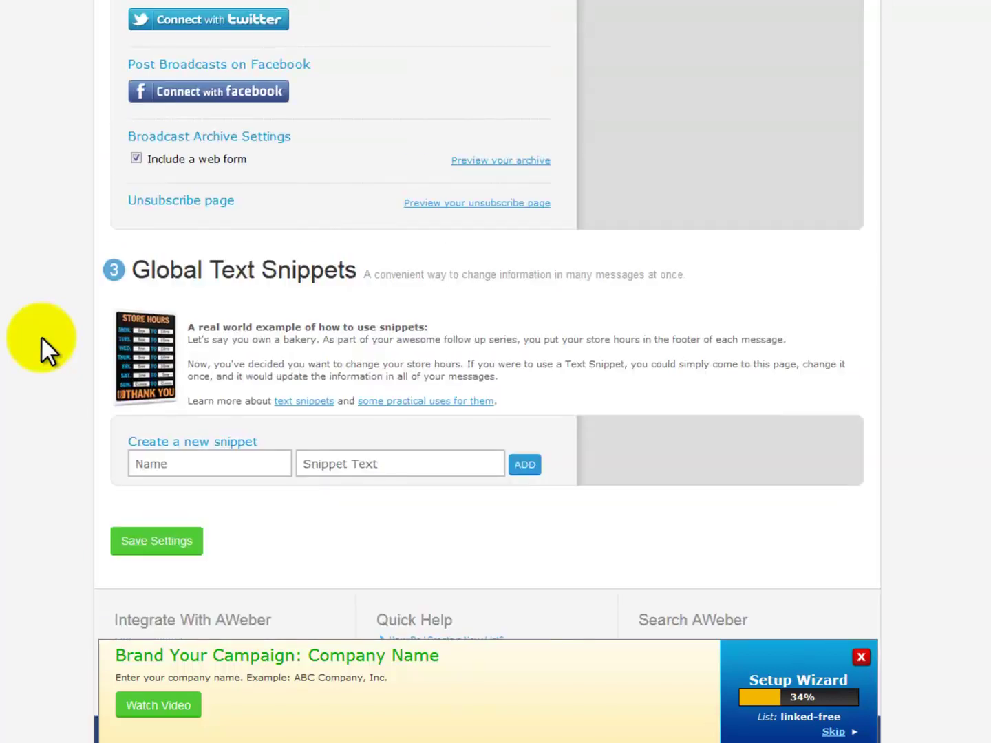
{"action": "scroll", "coordinate": [40, 336], "scroll_direction": "up", "scroll_amount": 5}
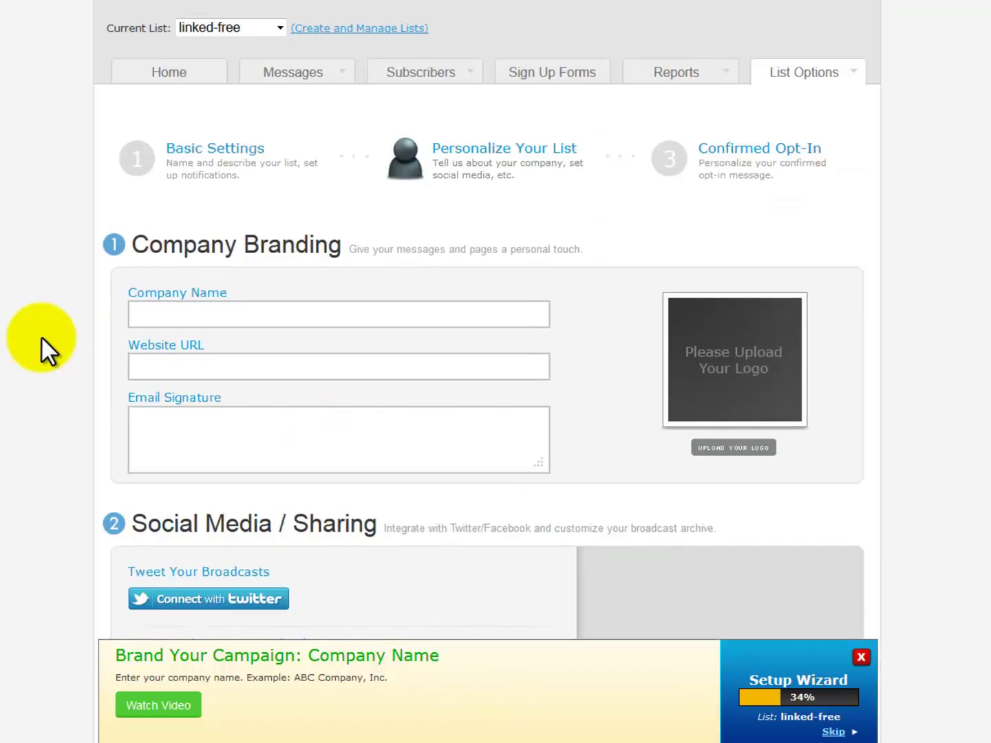
{"action": "left_click", "coordinate": [735, 169]}
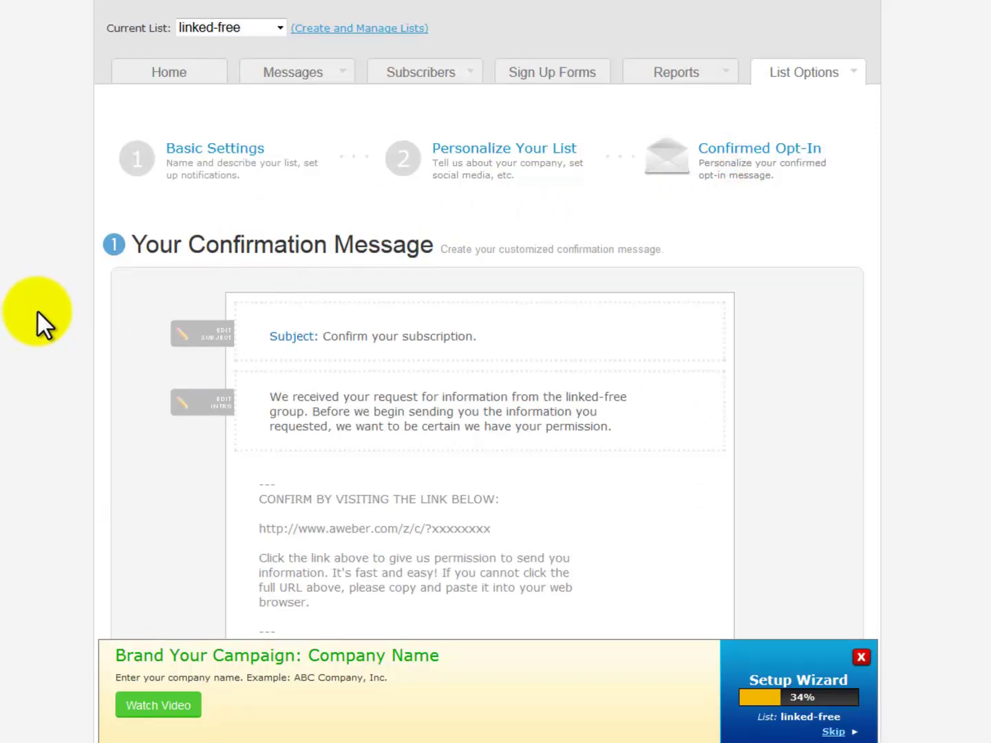
Switch Require Opt-In on Web Forms to OFF, confirm with Yes, and save the settings.
{"action": "scroll", "coordinate": [37, 309], "scroll_direction": "down", "scroll_amount": 4}
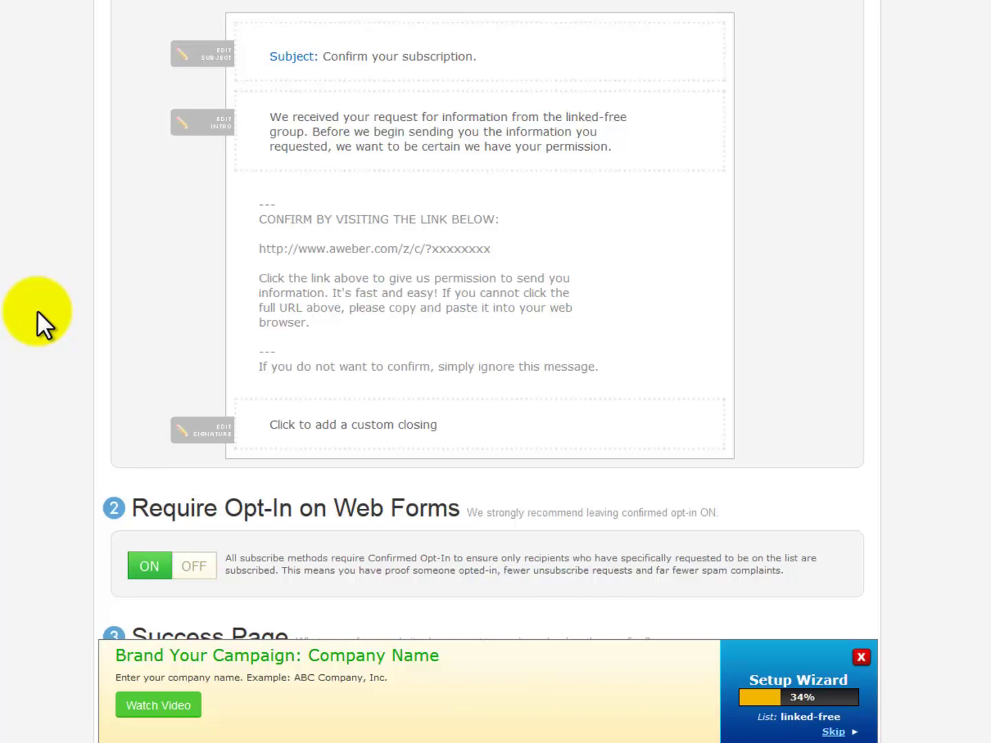
{"action": "left_click", "coordinate": [615, 120]}
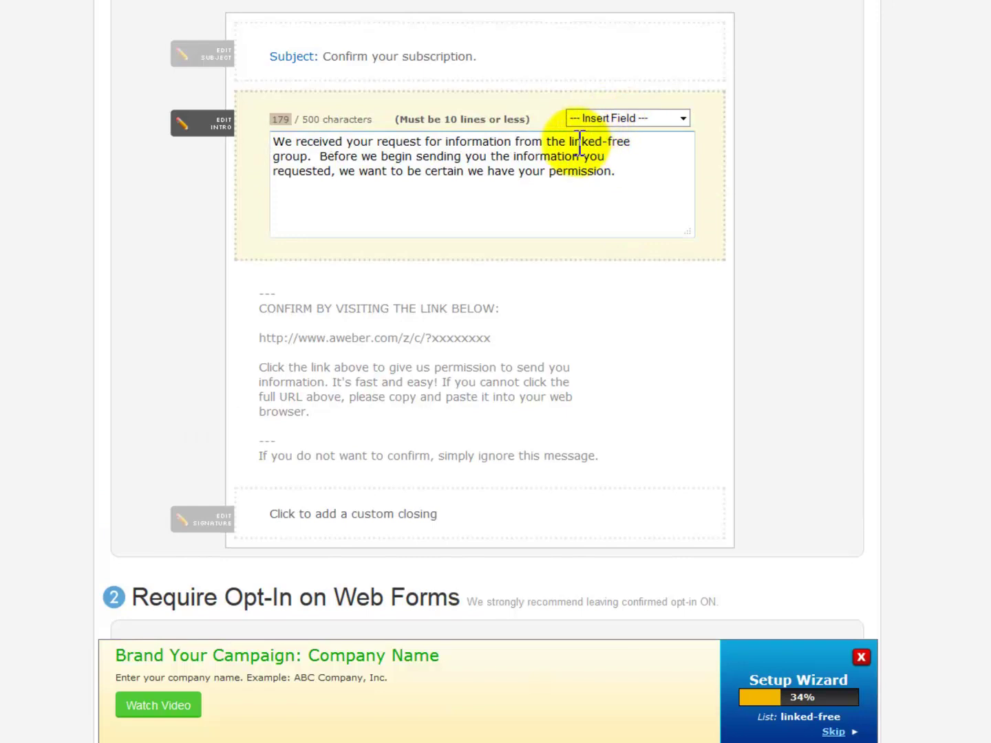
{"action": "left_click_drag", "start_coordinate": [569, 141], "coordinate": [638, 144]}
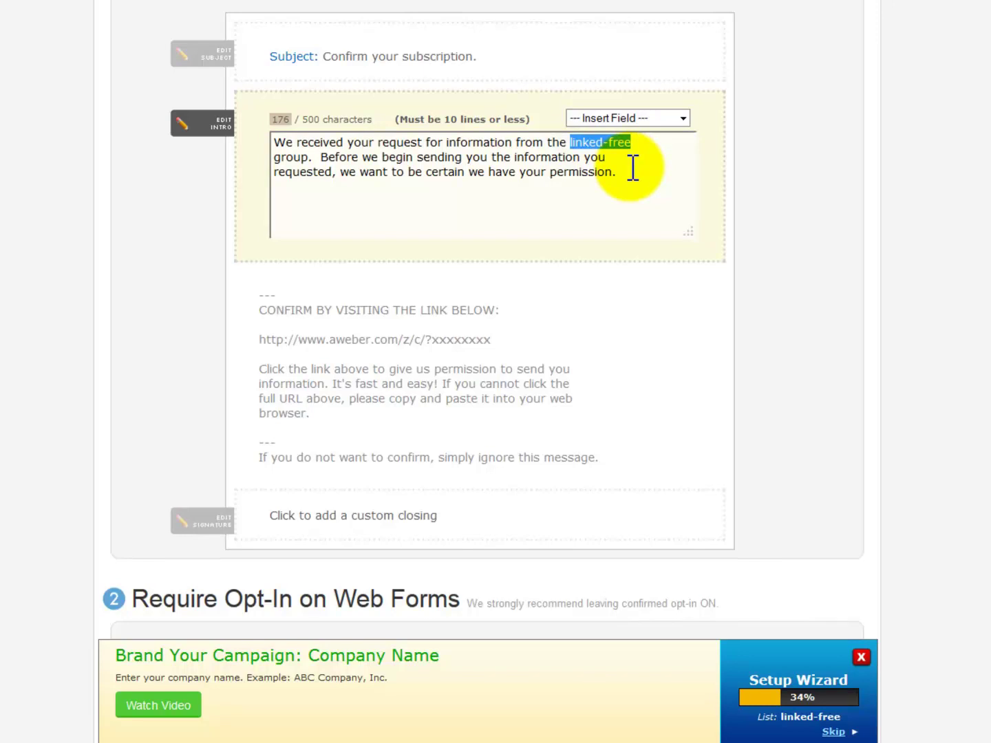
{"action": "scroll", "coordinate": [104, 432], "scroll_direction": "down", "scroll_amount": 4}
{"action": "left_click", "coordinate": [218, 516]}
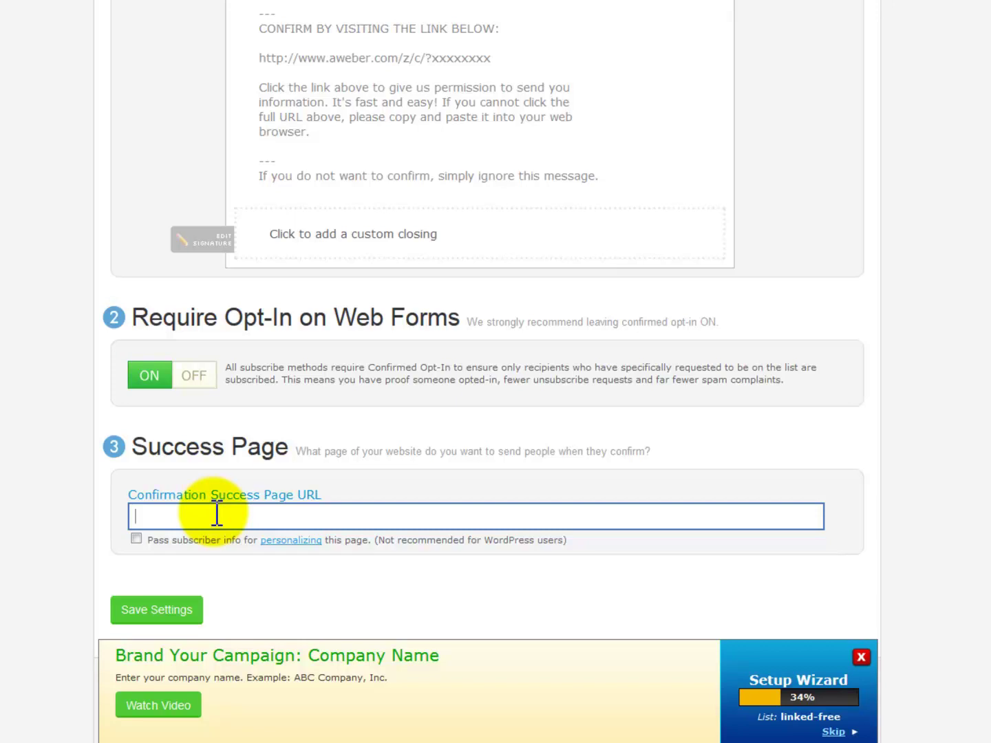
{"action": "left_click", "coordinate": [195, 378]}
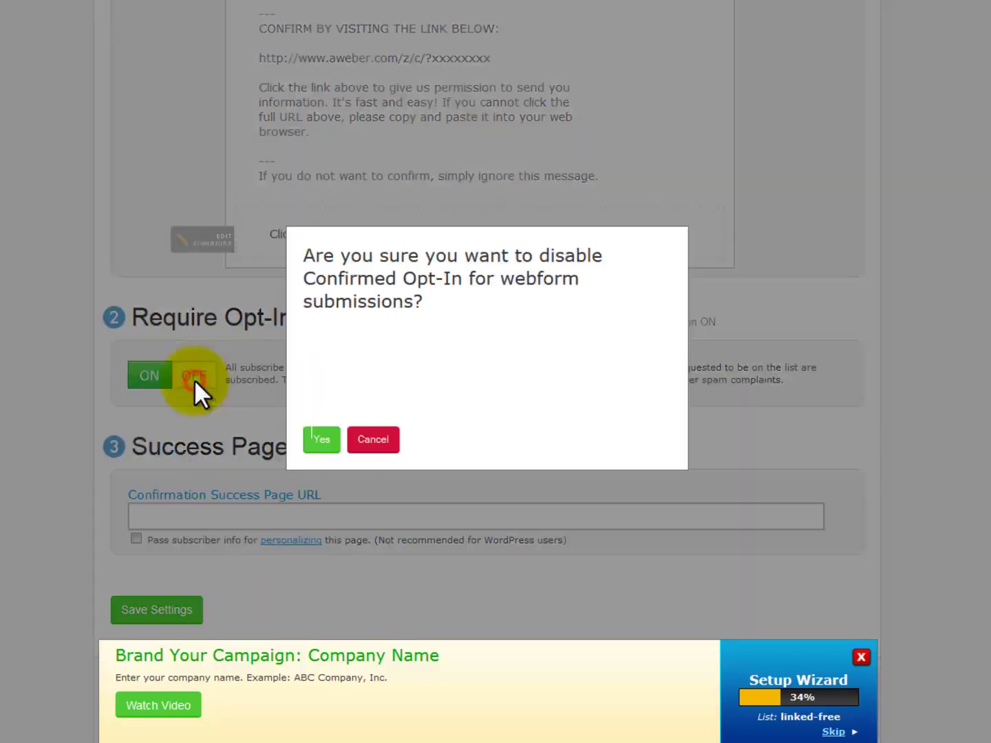
{"action": "left_click", "coordinate": [317, 438]}
{"action": "scroll", "coordinate": [29, 427], "scroll_direction": "down", "scroll_amount": 3}
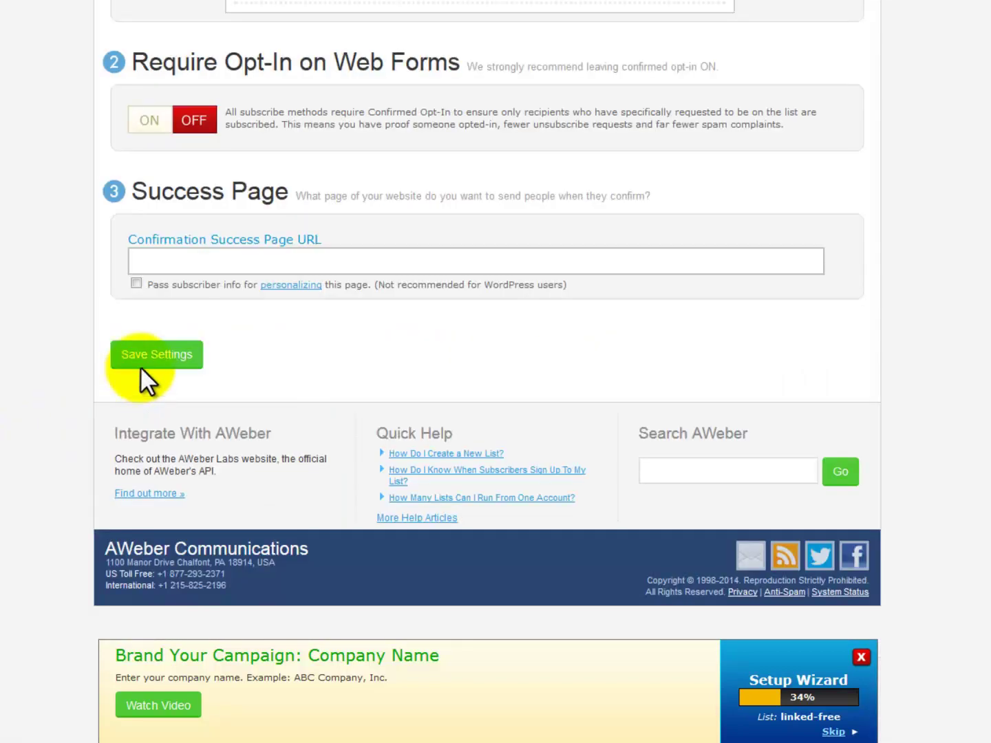
{"action": "left_click", "coordinate": [139, 364]}
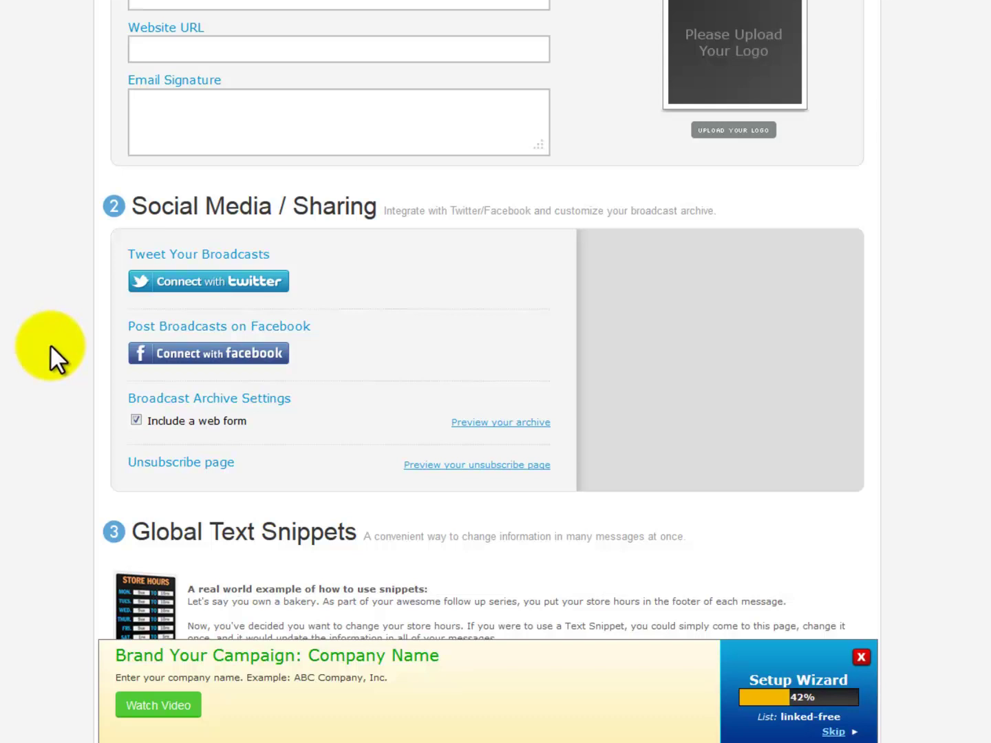
Review the follow-up series holding the 'Hi there' message, then go to Sign Up Forms.
{"action": "scroll", "coordinate": [51, 344], "scroll_direction": "up", "scroll_amount": 5}
{"action": "mouse_move", "coordinate": [306, 78]}
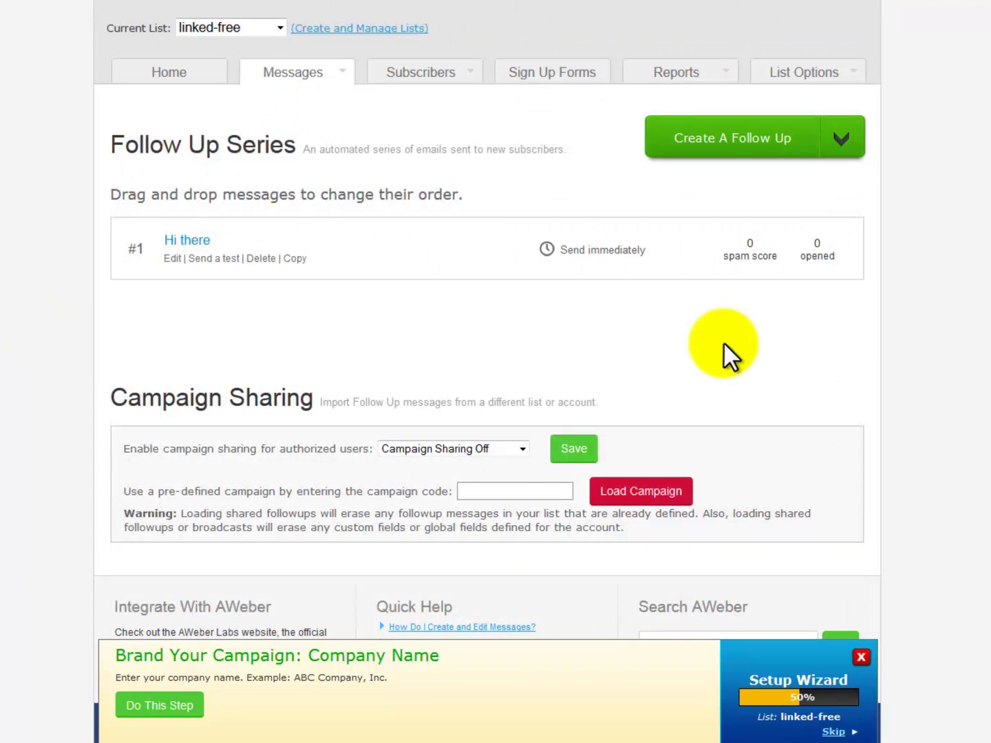
{"action": "left_click", "coordinate": [576, 76]}
Start the first sign-up form, check the submit button's advanced style options, and proceed to Settings.
{"action": "left_click", "coordinate": [262, 291]}
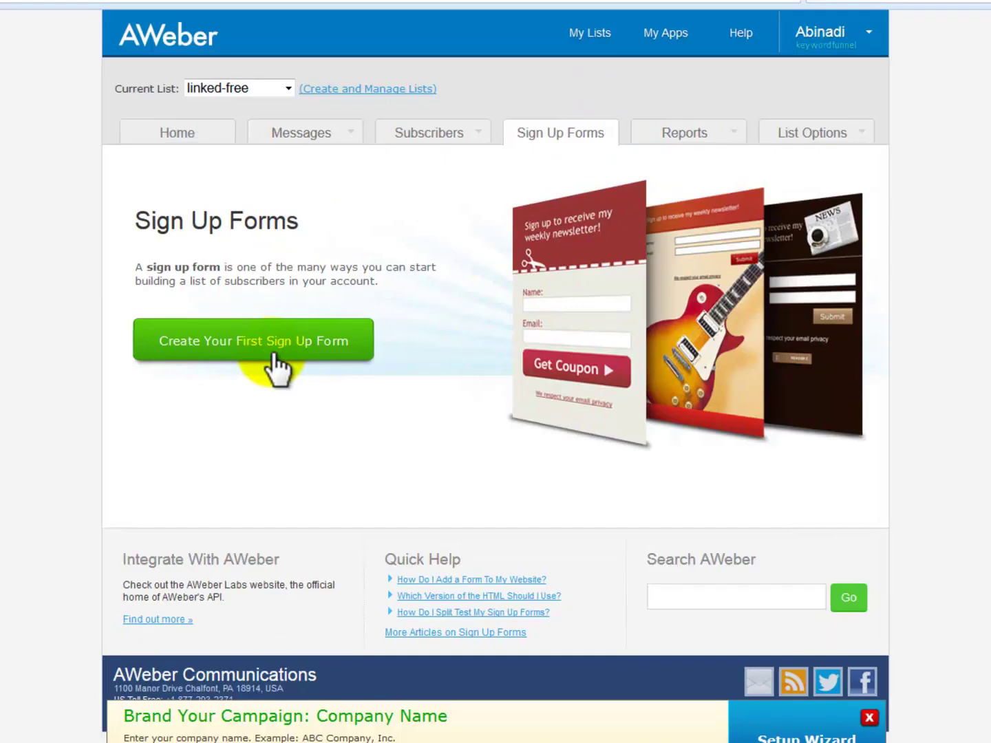
{"action": "scroll", "coordinate": [321, 321], "scroll_direction": "down", "scroll_amount": 1}
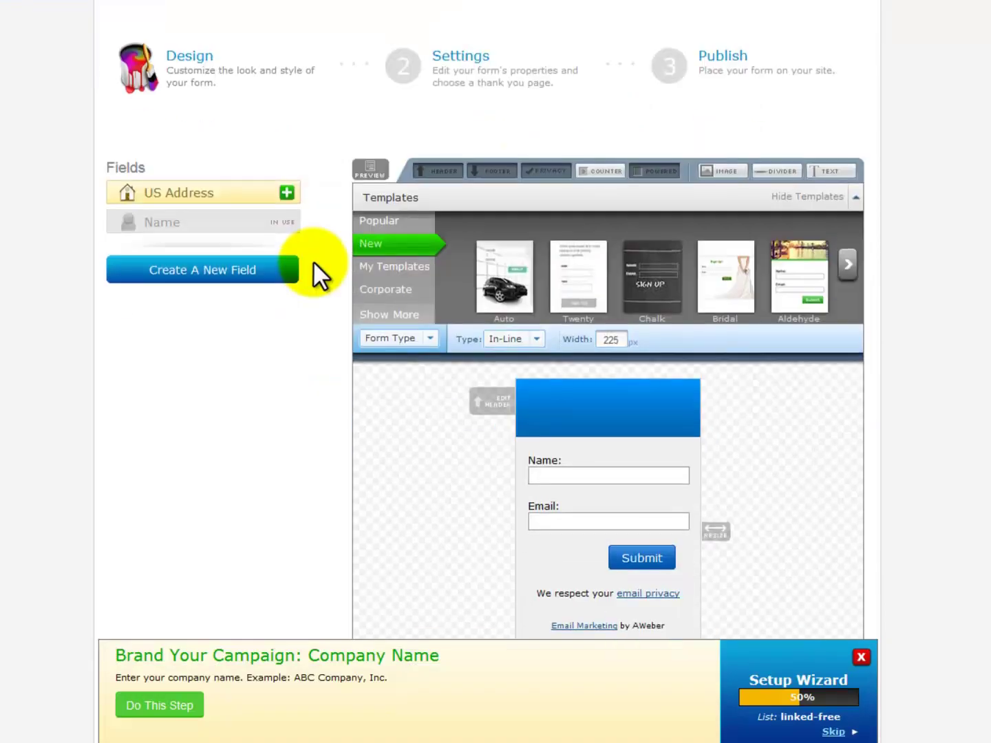
{"action": "scroll", "coordinate": [313, 264], "scroll_direction": "down", "scroll_amount": 2}
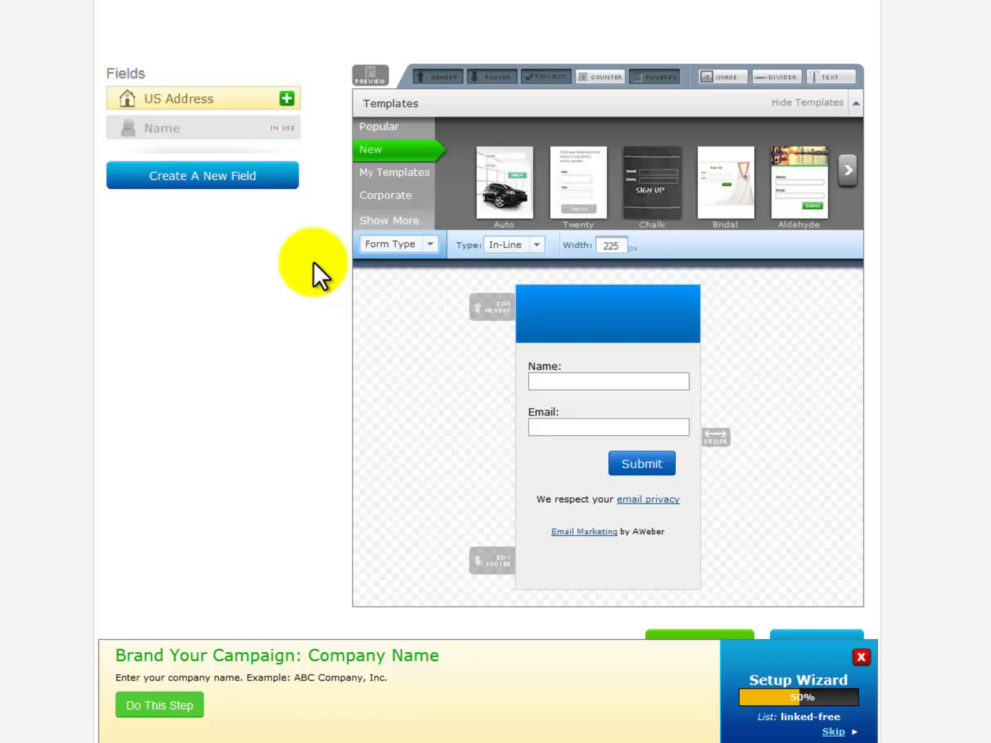
{"action": "left_click", "coordinate": [428, 241]}
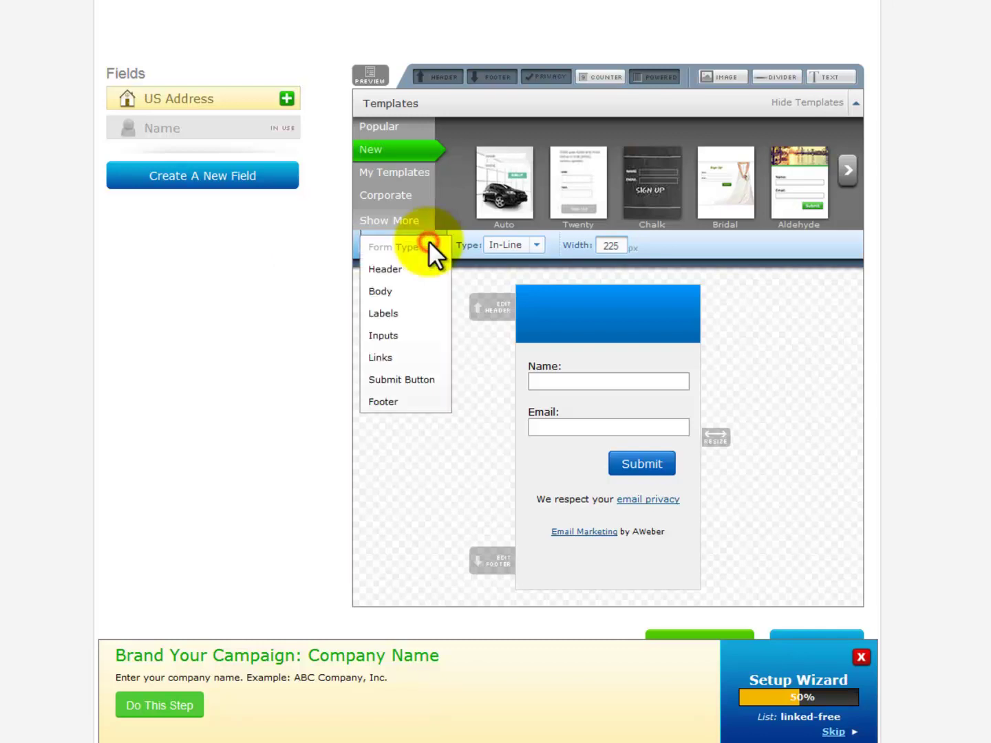
{"action": "left_click", "coordinate": [402, 379]}
{"action": "left_click", "coordinate": [822, 274]}
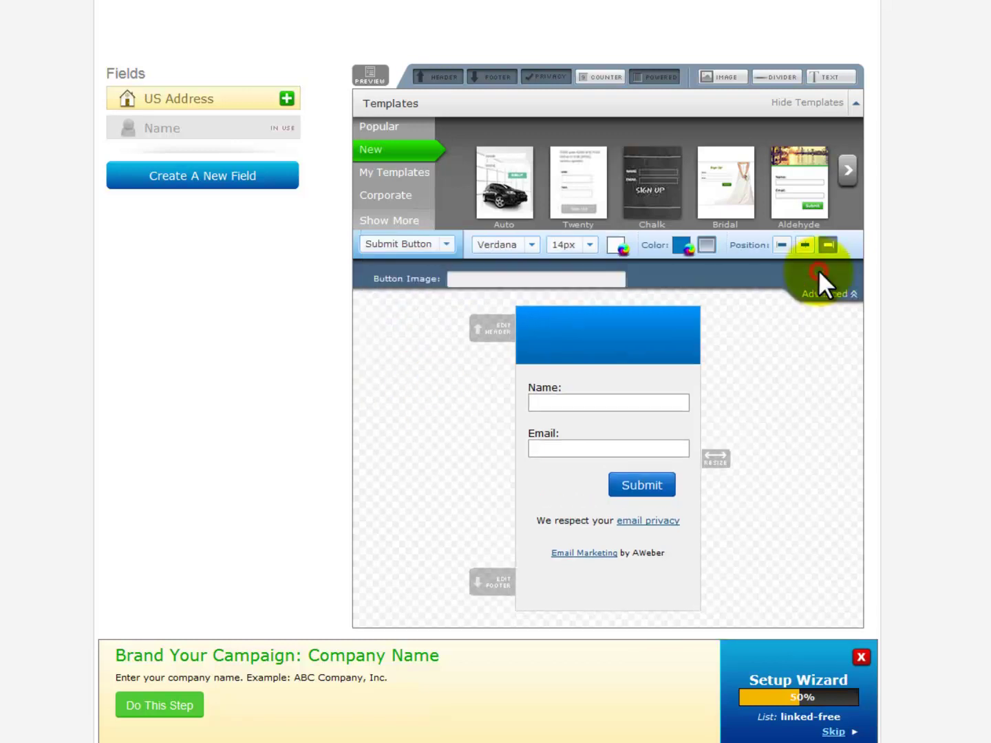
{"action": "left_click", "coordinate": [474, 281]}
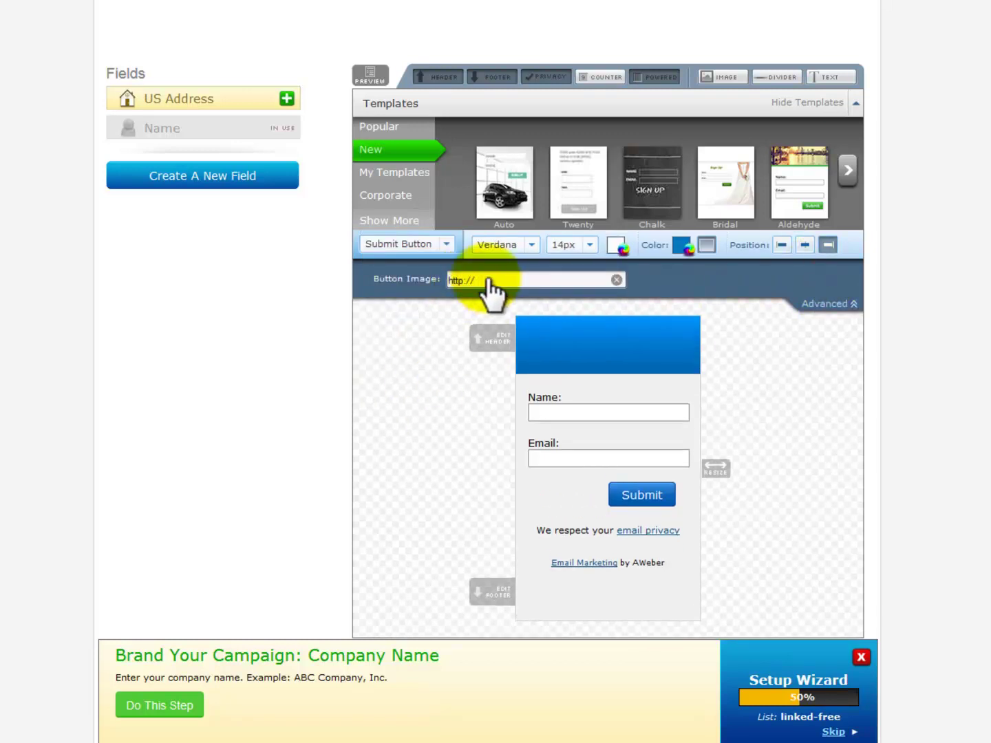
{"action": "scroll", "coordinate": [486, 286], "scroll_direction": "up", "scroll_amount": 1}
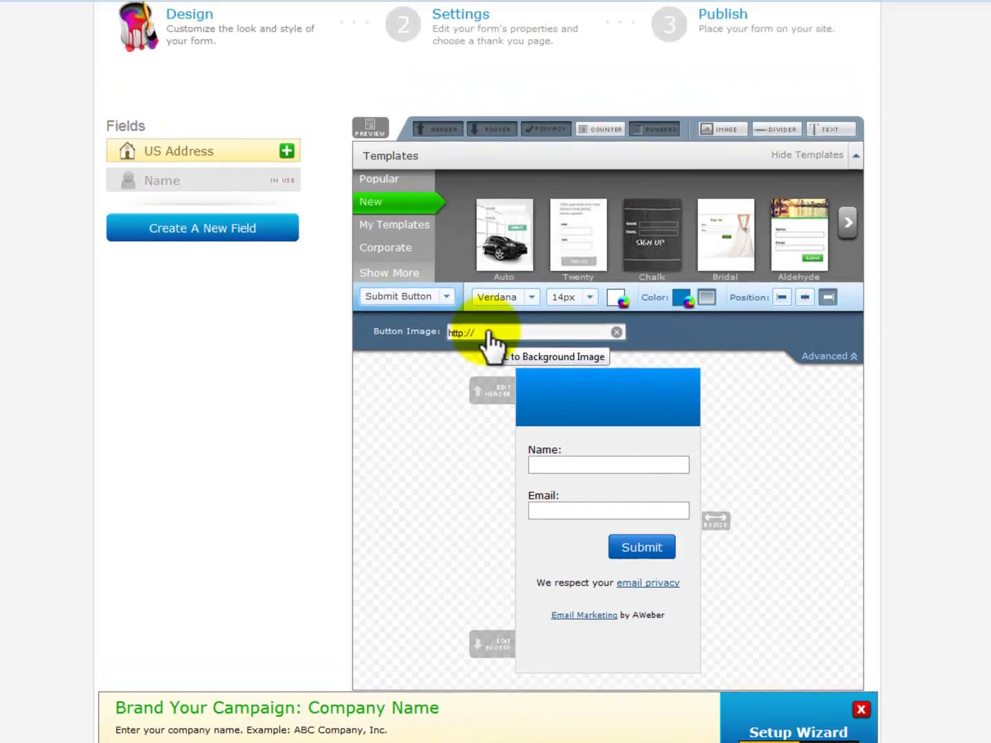
{"action": "left_click", "coordinate": [443, 35]}
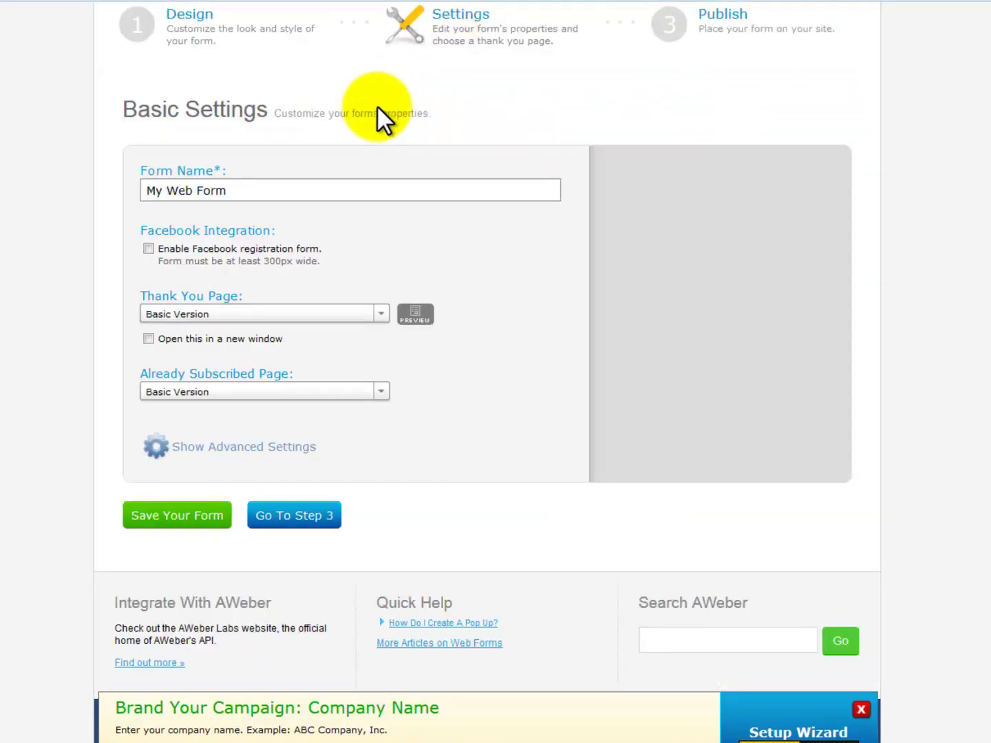
Rename the form to 'Free Subscribers' with custom thank-you page socialmarketingelitetraining.com/LinkedIn.
{"action": "triple_click", "coordinate": [139, 195]}
{"action": "type", "text": "Free Subscribers"}
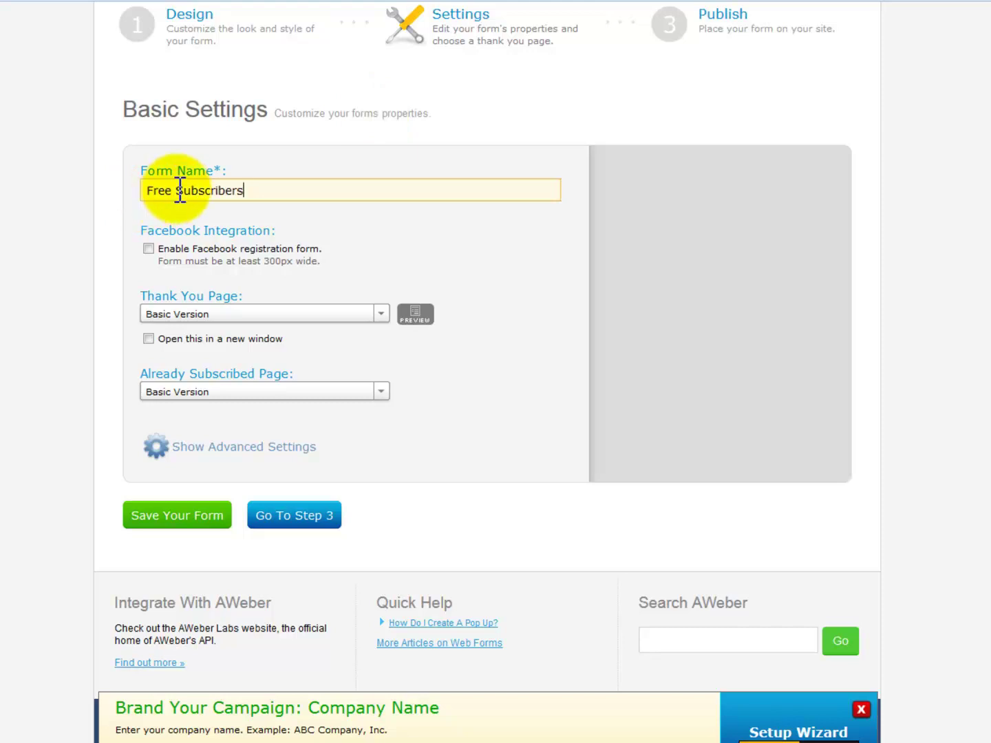
{"action": "left_click", "coordinate": [380, 314]}
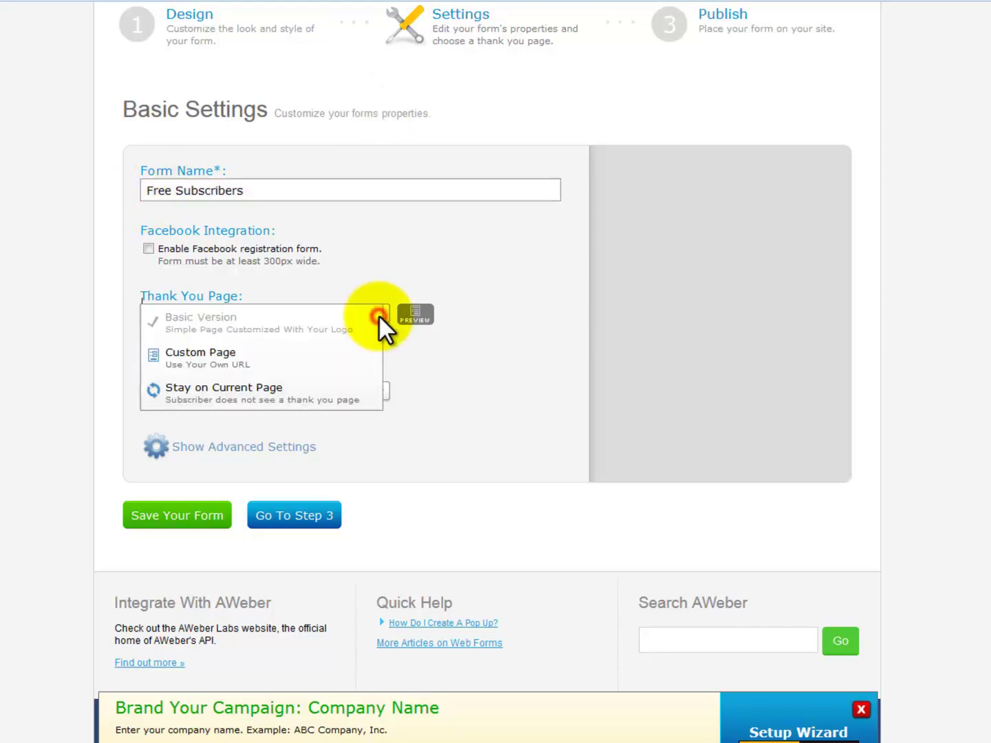
{"action": "left_click", "coordinate": [251, 361]}
{"action": "left_click", "coordinate": [250, 342]}
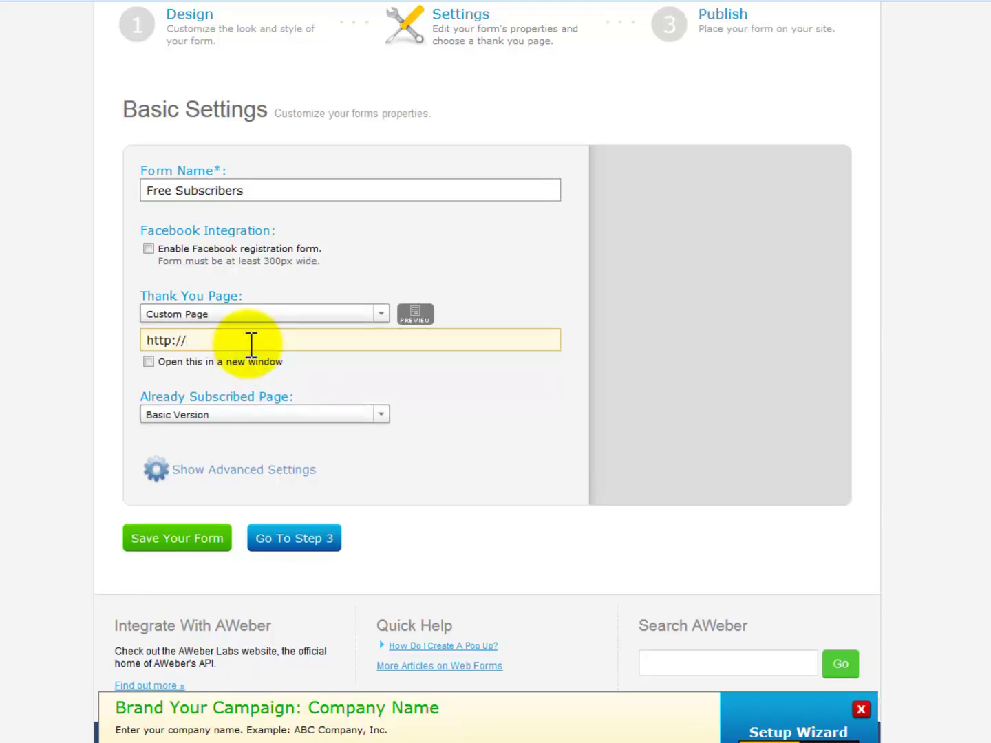
{"action": "type", "text": "socialmarketingelitetraining.com/LinkedIn"}
{"action": "left_click", "coordinate": [419, 409]}
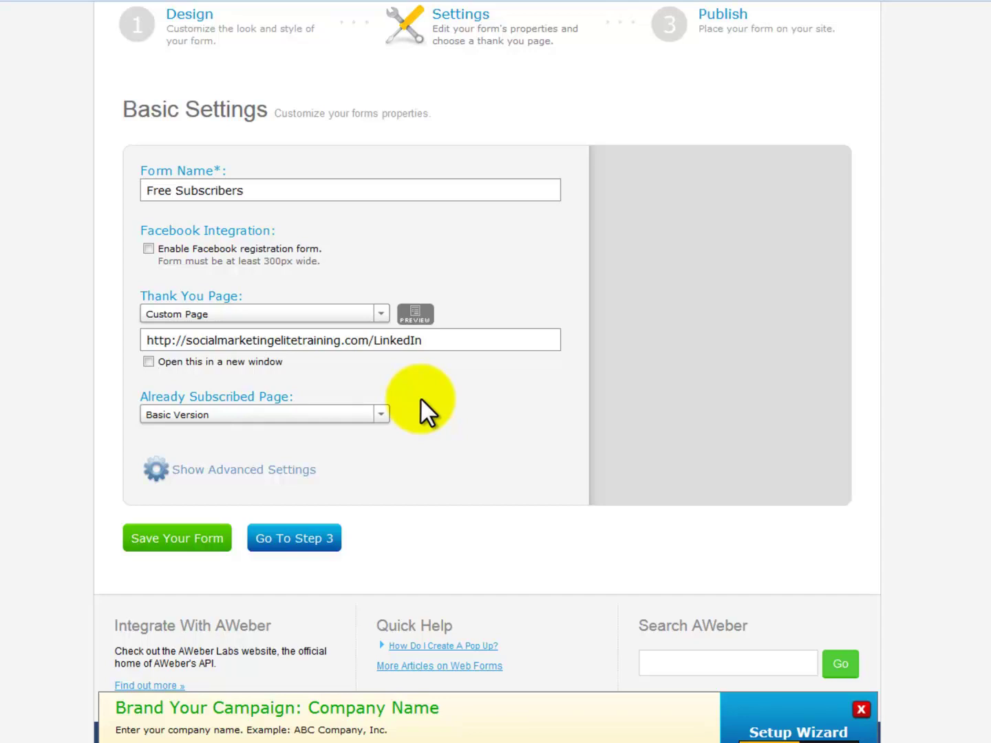
Save the form, choose self-installation on the publish step, and select the JavaScript snippet.
{"action": "left_click", "coordinate": [210, 539]}
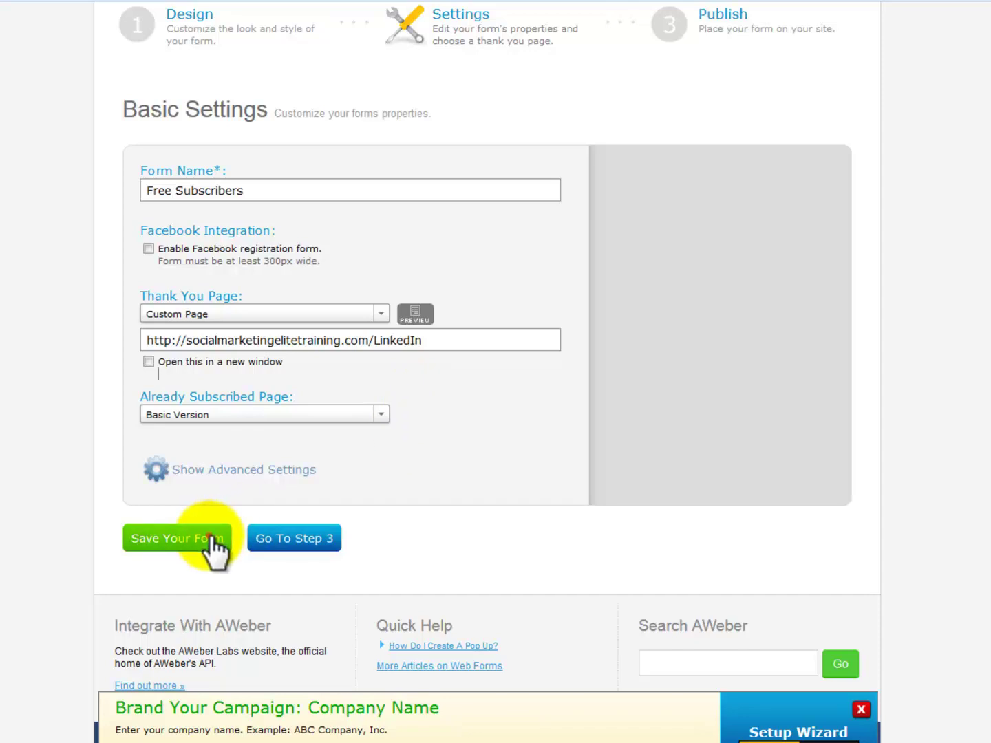
{"action": "scroll", "coordinate": [386, 510], "scroll_direction": "down", "scroll_amount": 3}
{"action": "left_click", "coordinate": [304, 555]}
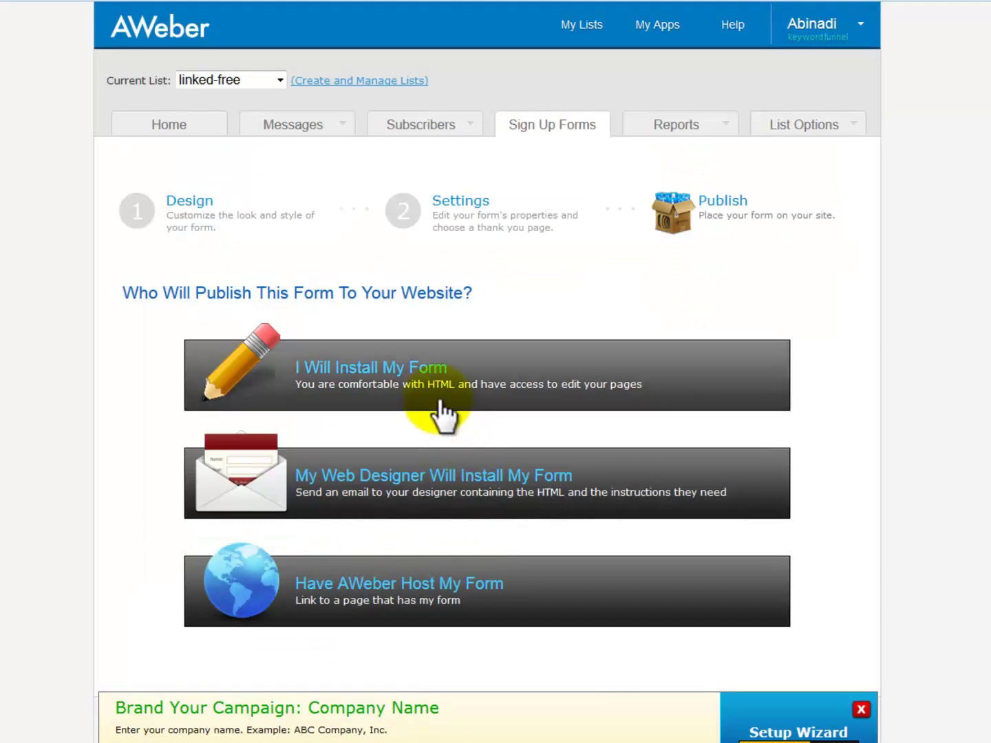
{"action": "left_click", "coordinate": [379, 381]}
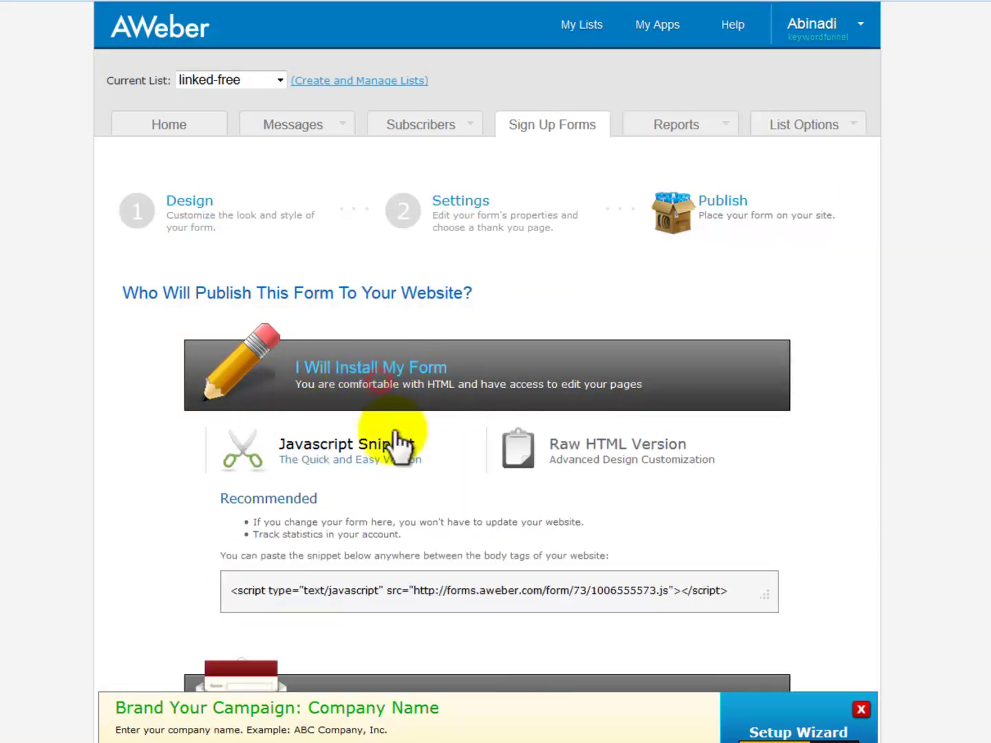
{"action": "left_click", "coordinate": [427, 588]}
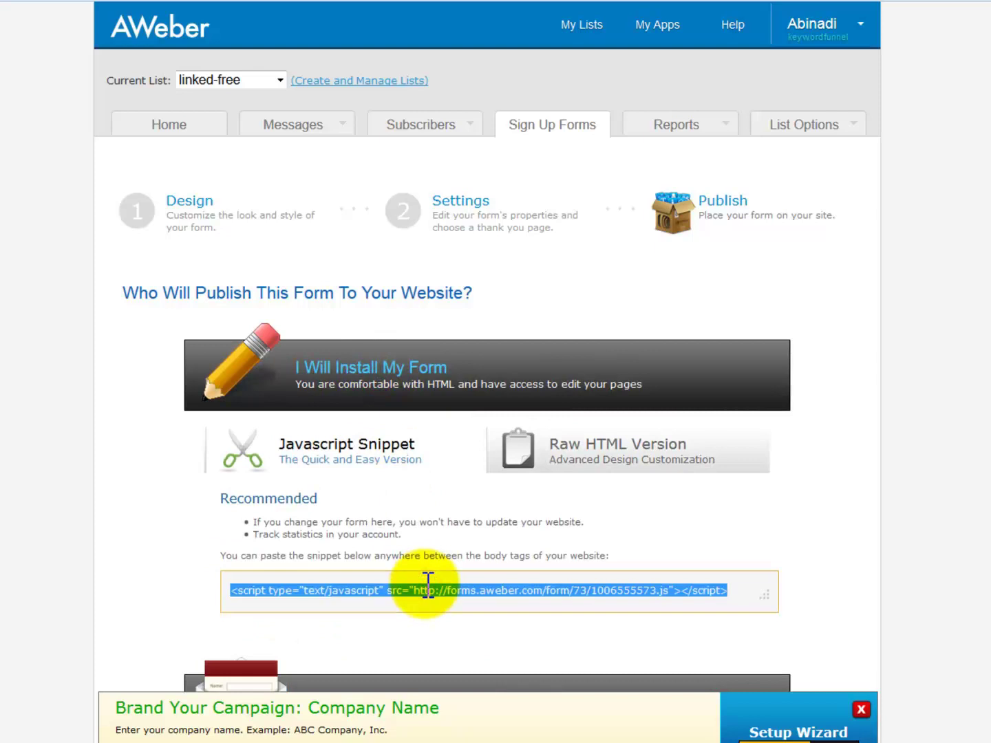